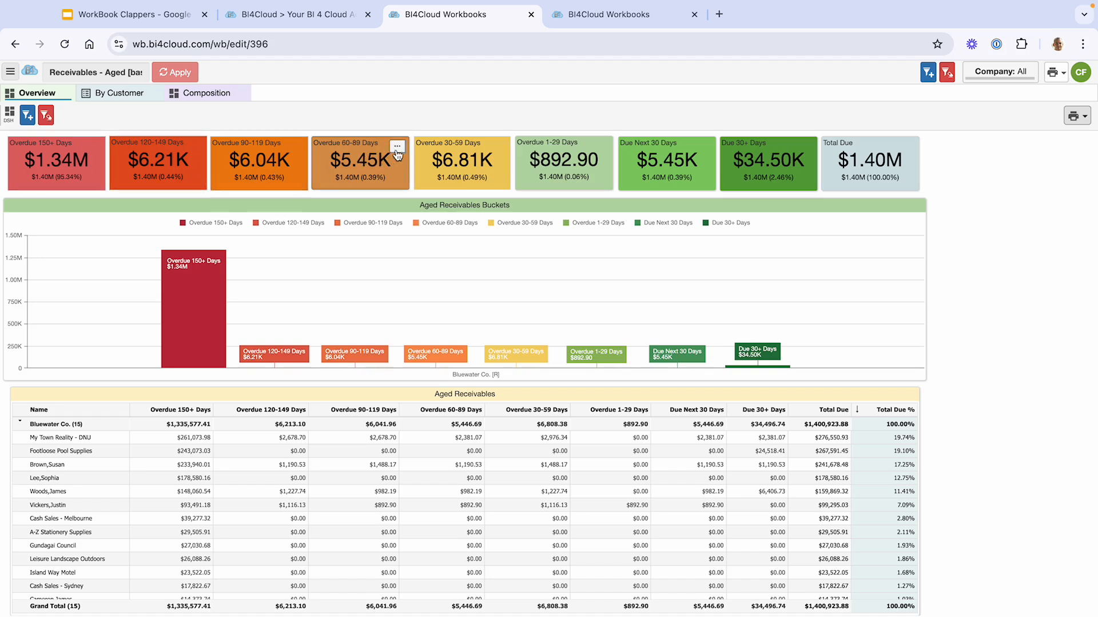
Open the customer breakdown behind the Overdue 150+ Days tile and drill down into A-Z Stationery Supplies' invoices.
{"action": "left_click", "coordinate": [148, 154]}
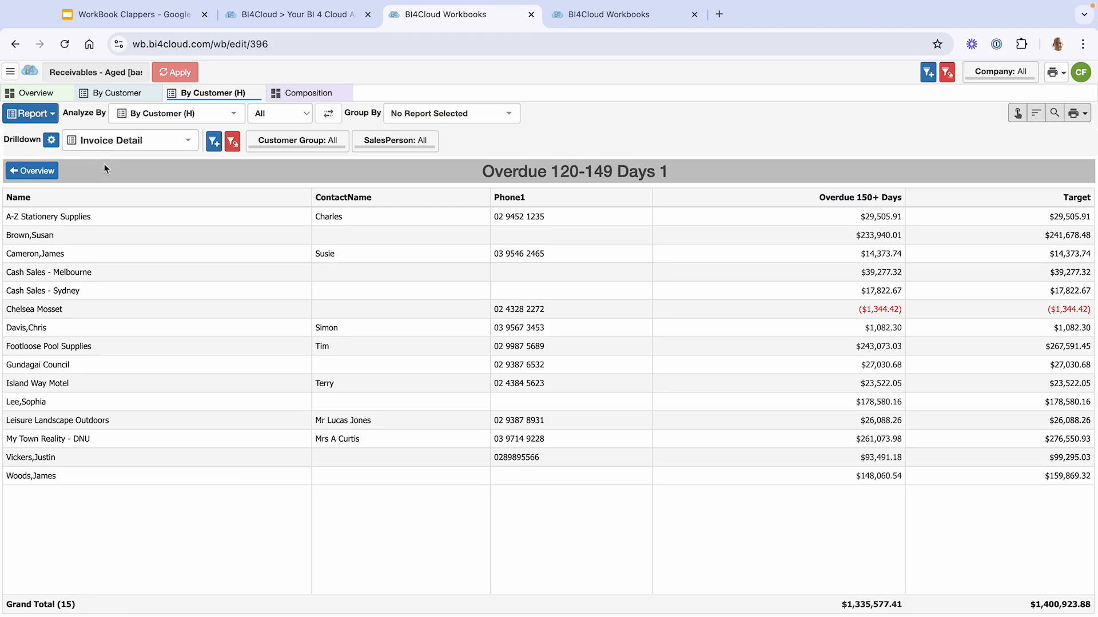
{"action": "left_click", "coordinate": [31, 171]}
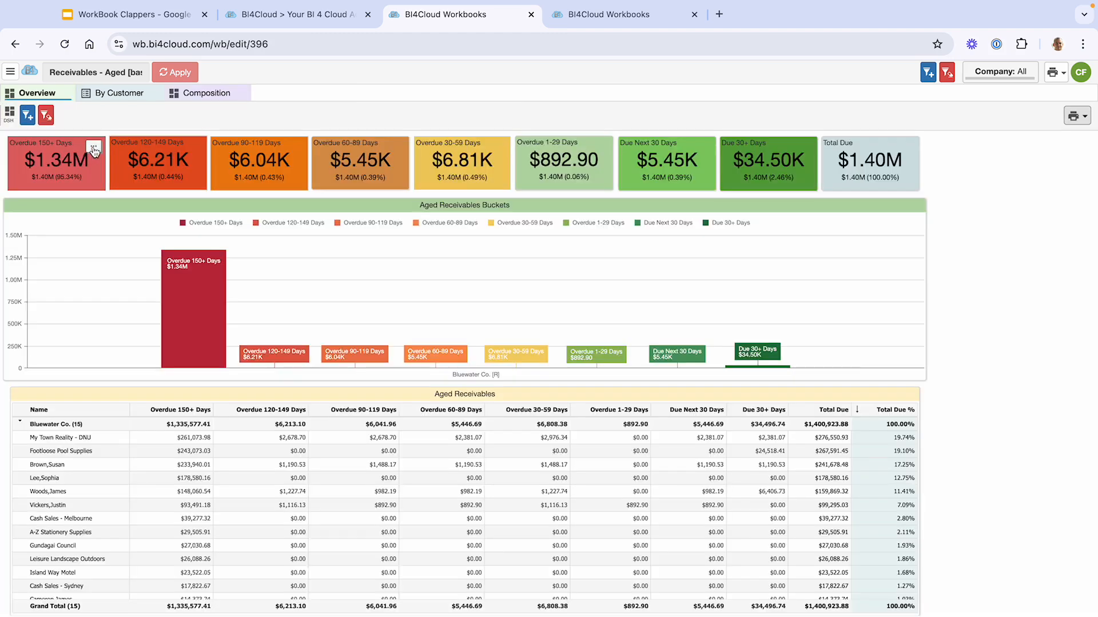
{"action": "left_click", "coordinate": [93, 150]}
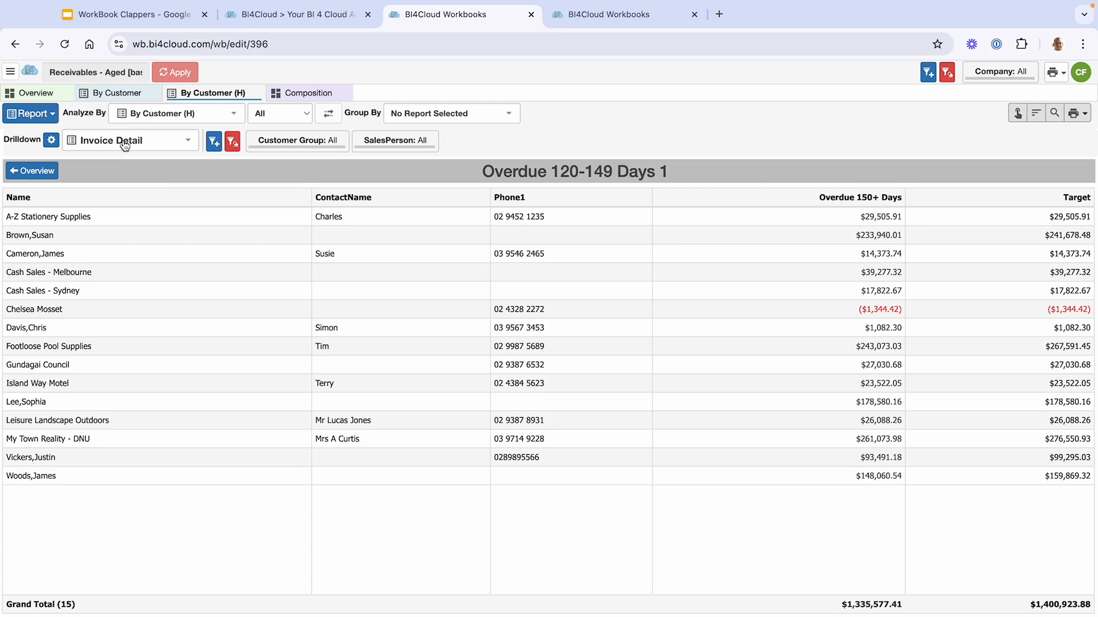
{"action": "left_click", "coordinate": [70, 222]}
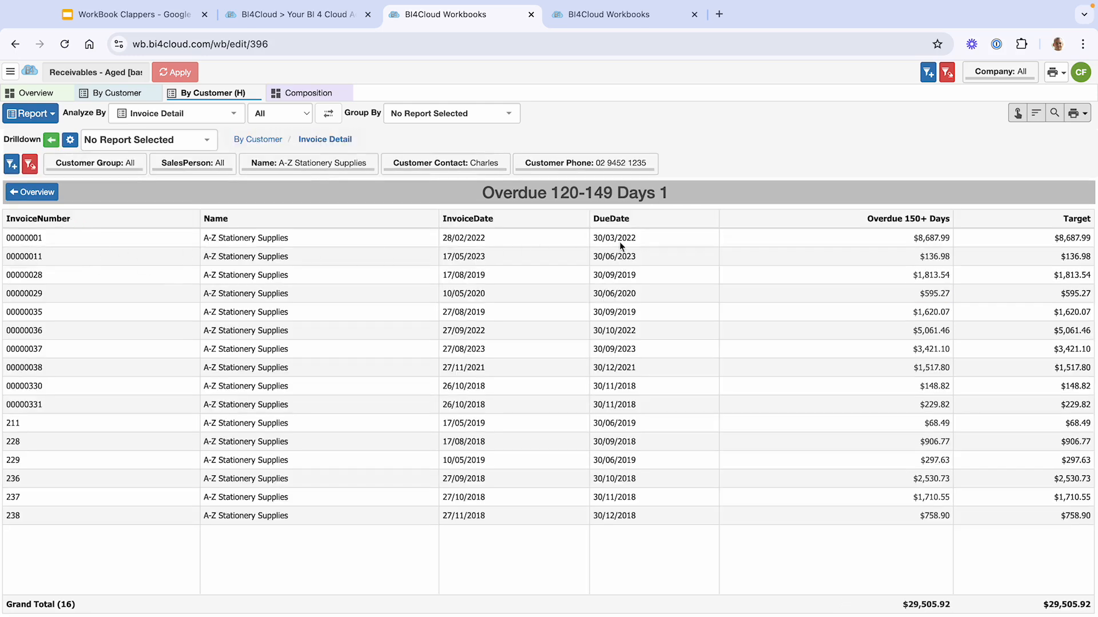
Add Detail as the second drilldown report after Invoice Detail, and save the drilldown configuration.
{"action": "left_click", "coordinate": [70, 140]}
{"action": "left_click", "coordinate": [498, 169]}
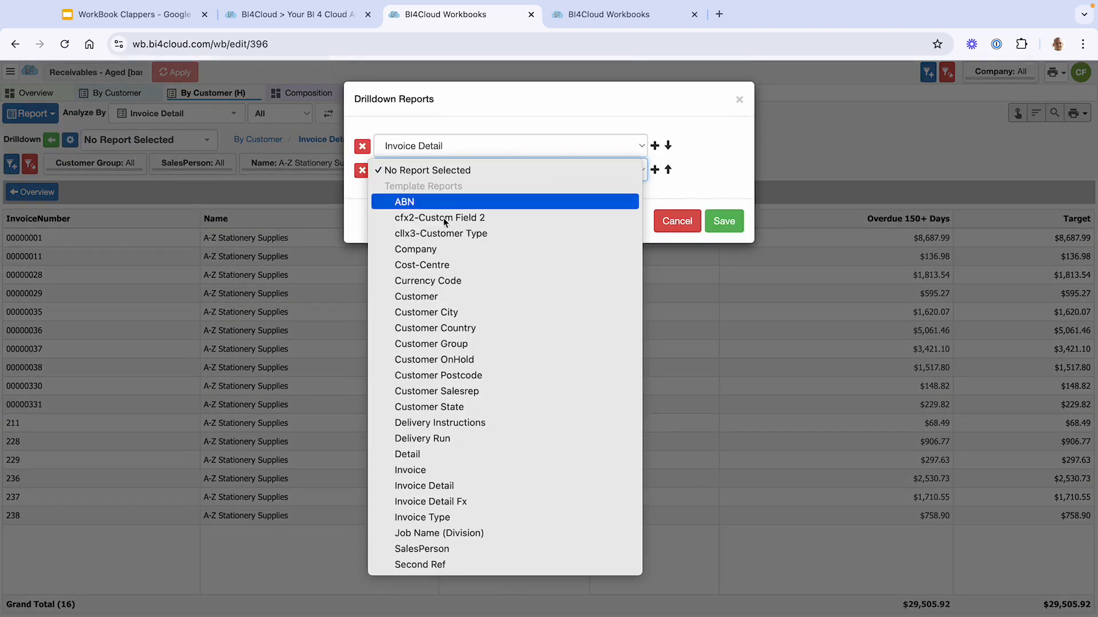
{"action": "left_click", "coordinate": [444, 460]}
{"action": "left_click", "coordinate": [655, 170]}
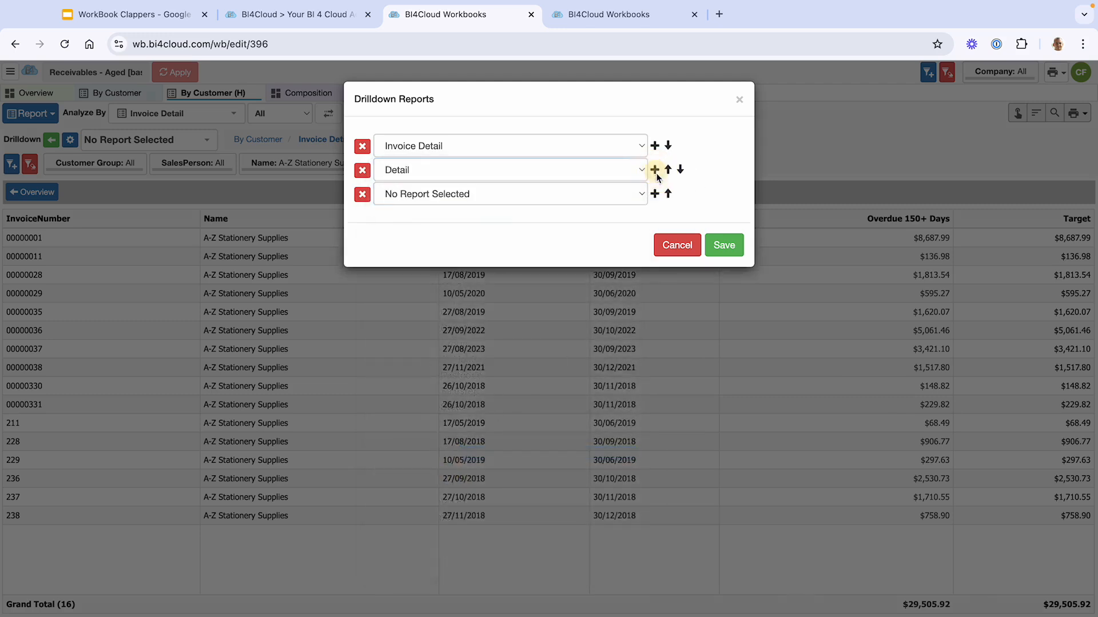
{"action": "left_click", "coordinate": [362, 195]}
{"action": "left_click", "coordinate": [724, 222]}
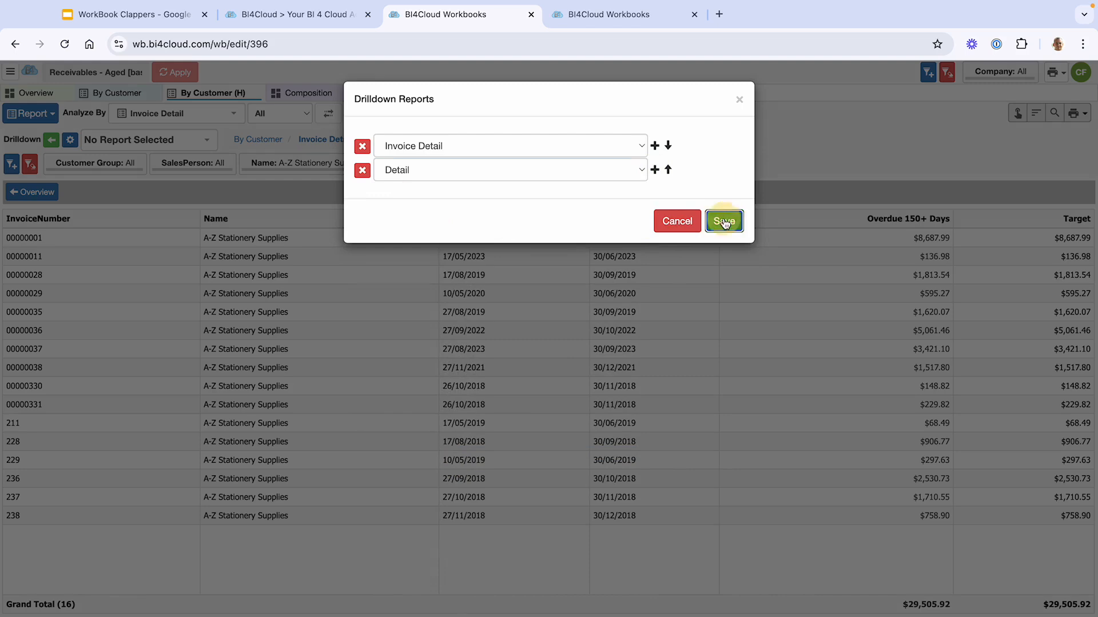
Drill down into the first listed invoice's detail, and return through the drilldown levels to the Overview dashboard.
{"action": "left_click", "coordinate": [255, 242]}
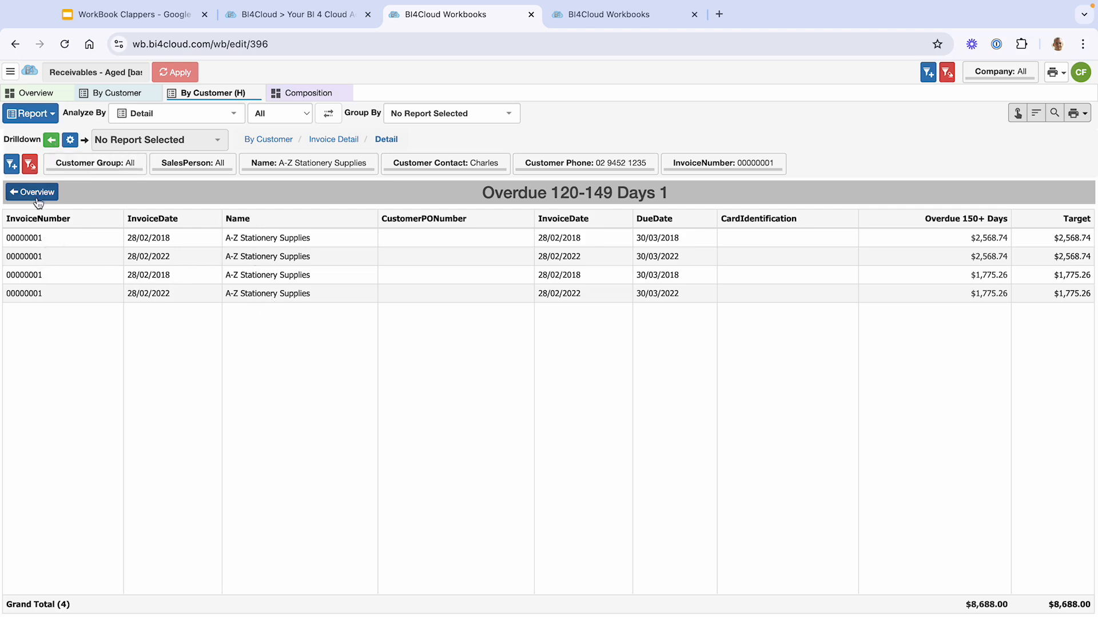
{"action": "left_click", "coordinate": [51, 142]}
{"action": "left_click", "coordinate": [50, 143]}
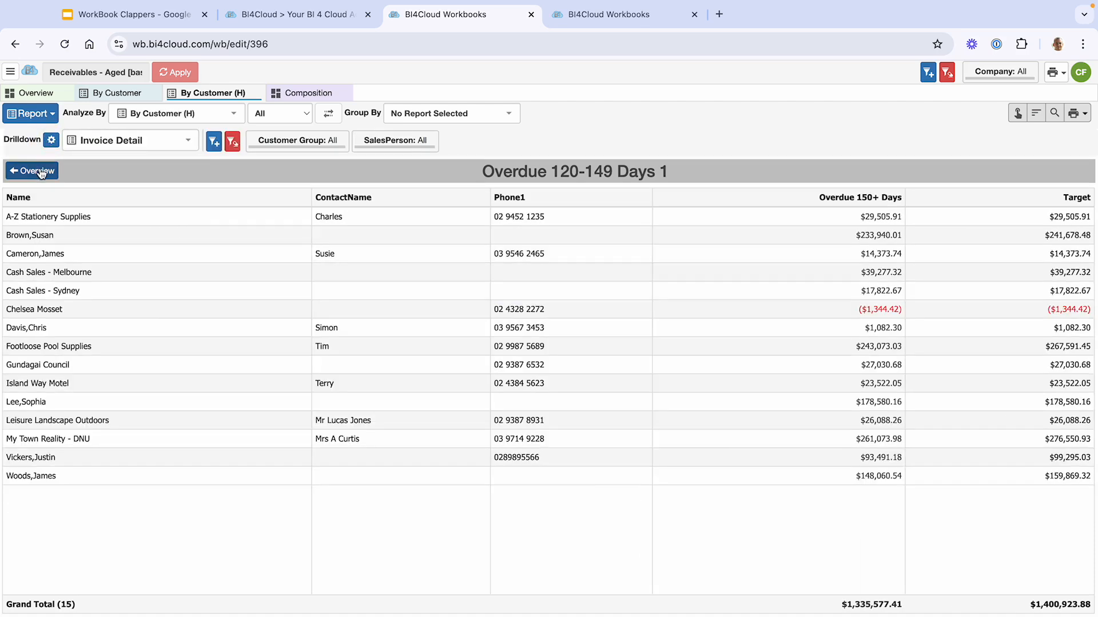
{"action": "left_click", "coordinate": [40, 171]}
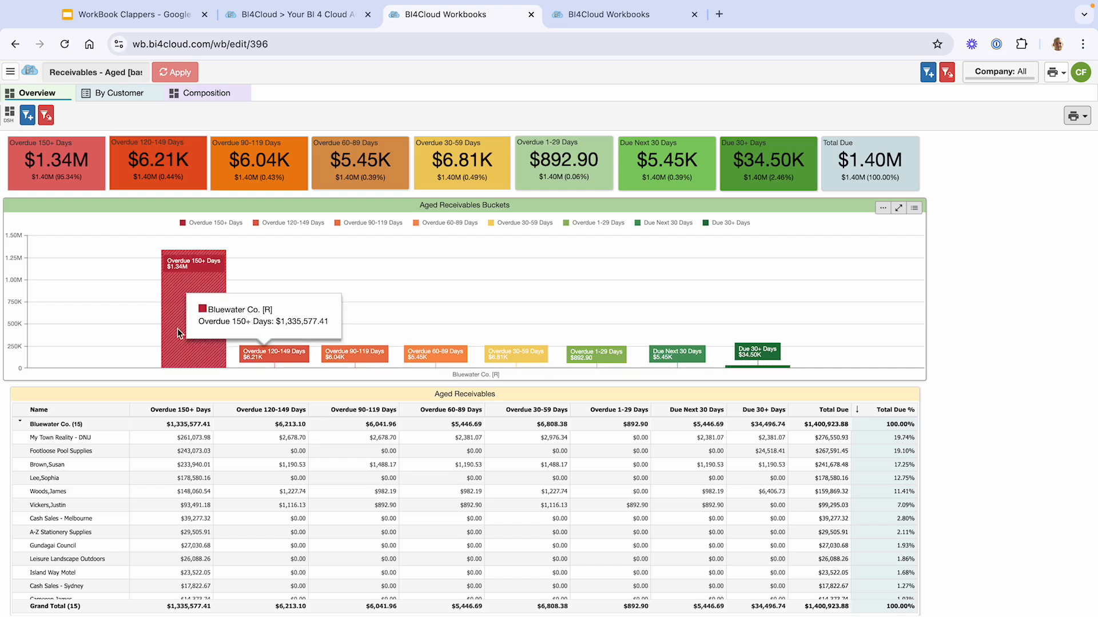
Drill down from the Aged Receivables Buckets chart through A-Z Stationery Supplies to its first invoice's detail, and return to the Overview.
{"action": "left_click", "coordinate": [884, 209]}
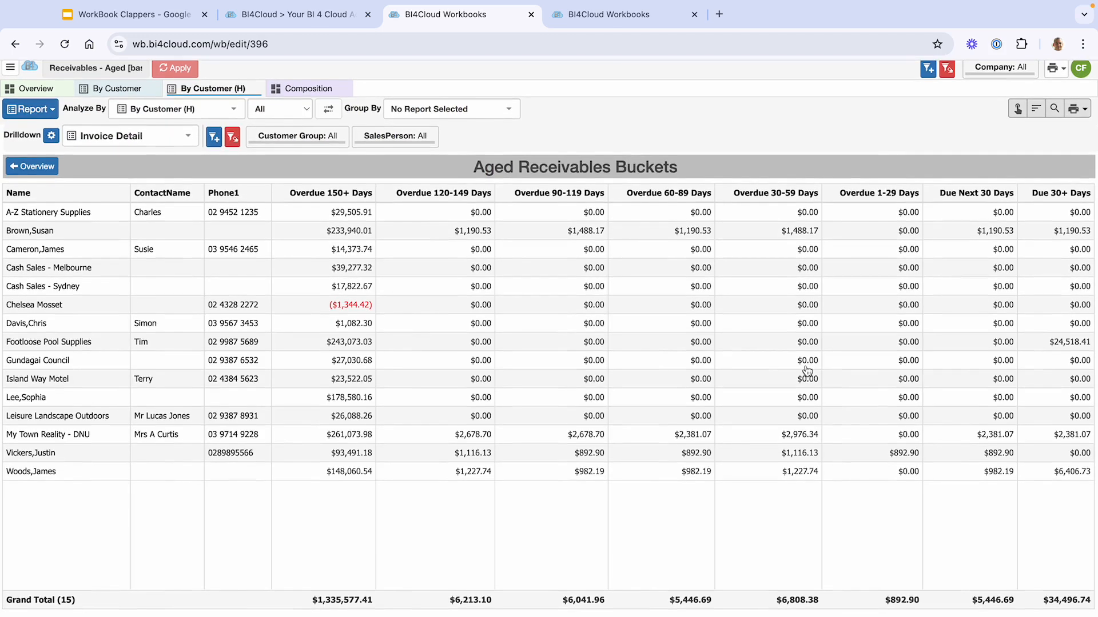
{"action": "double_click", "coordinate": [66, 217]}
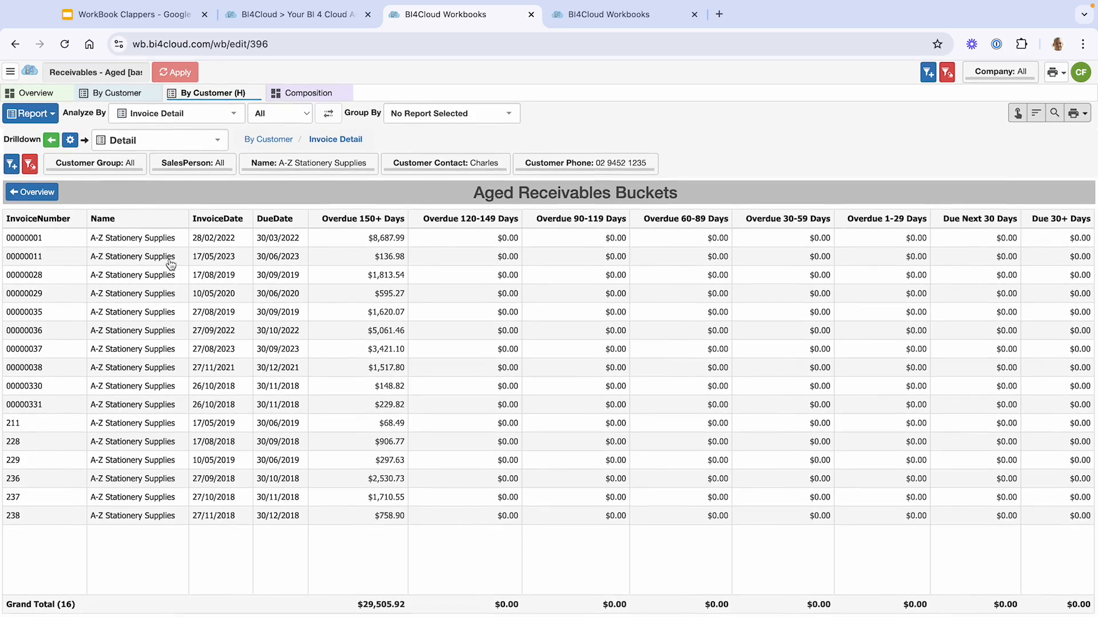
{"action": "double_click", "coordinate": [387, 240]}
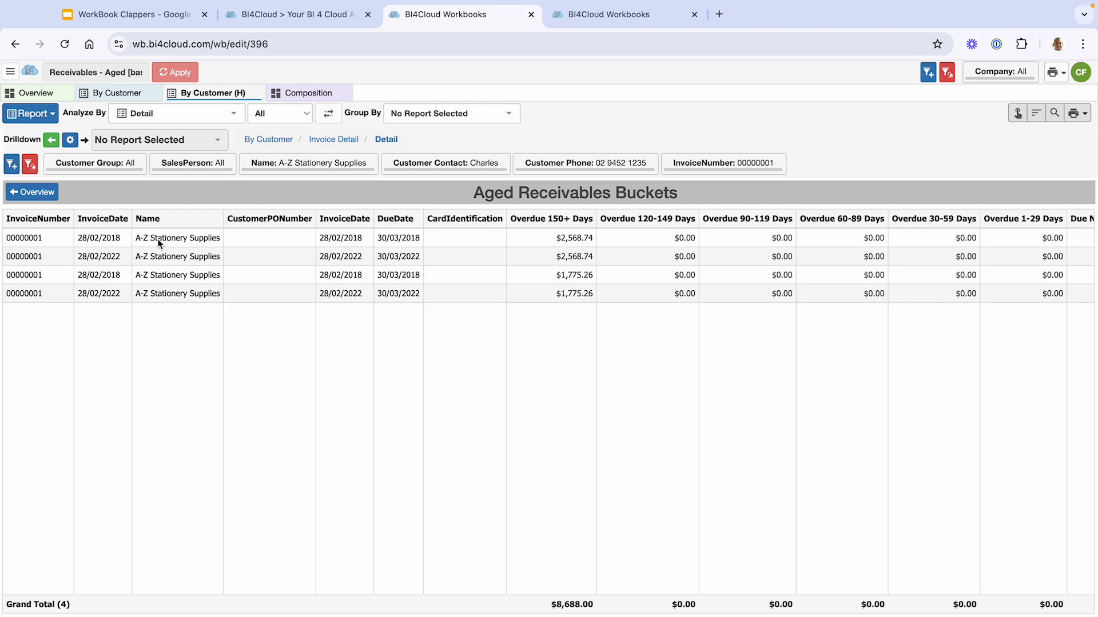
{"action": "left_click", "coordinate": [55, 141]}
{"action": "left_click", "coordinate": [54, 141]}
{"action": "left_click", "coordinate": [39, 171]}
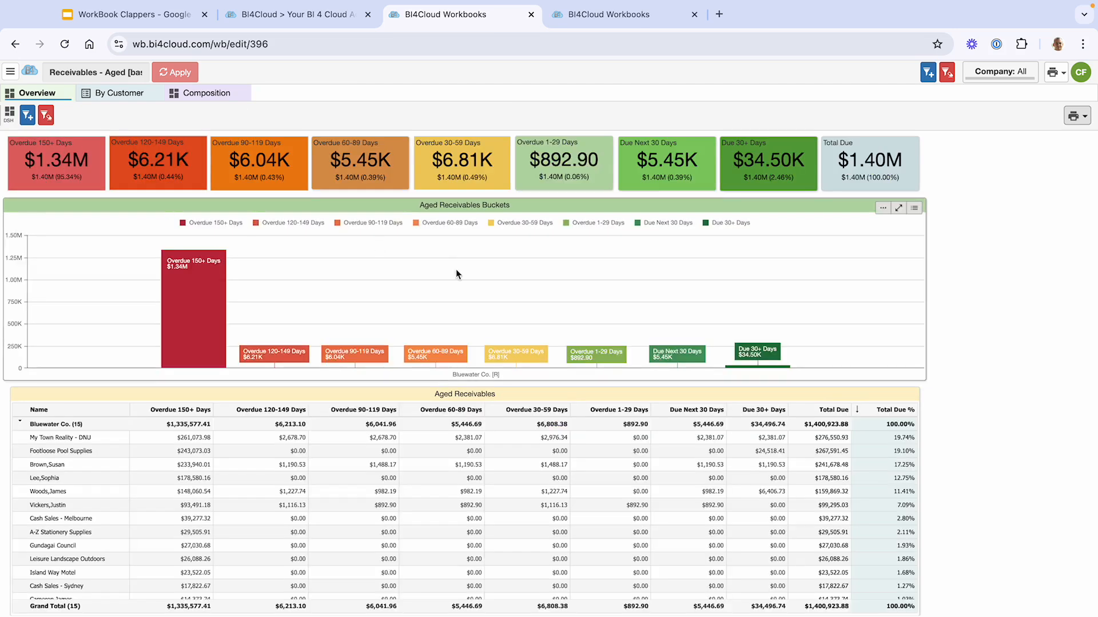
Filter the workbook to the first Bluewater Co. entry in the Company filter and apply it.
{"action": "left_click", "coordinate": [997, 78]}
{"action": "left_click", "coordinate": [815, 139]}
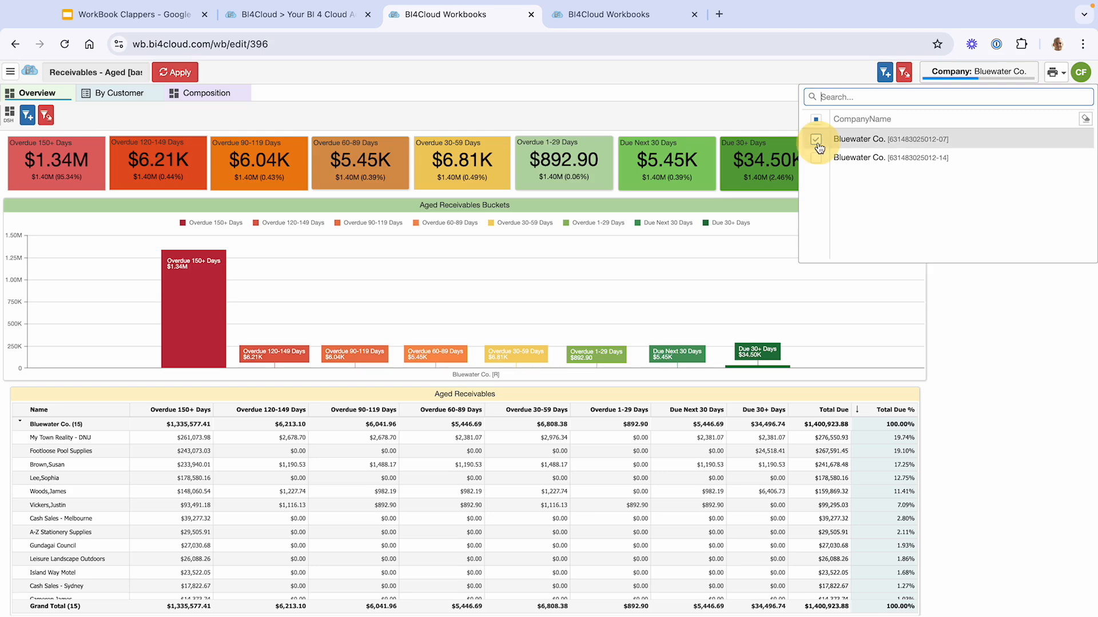
{"action": "left_click", "coordinate": [180, 72]}
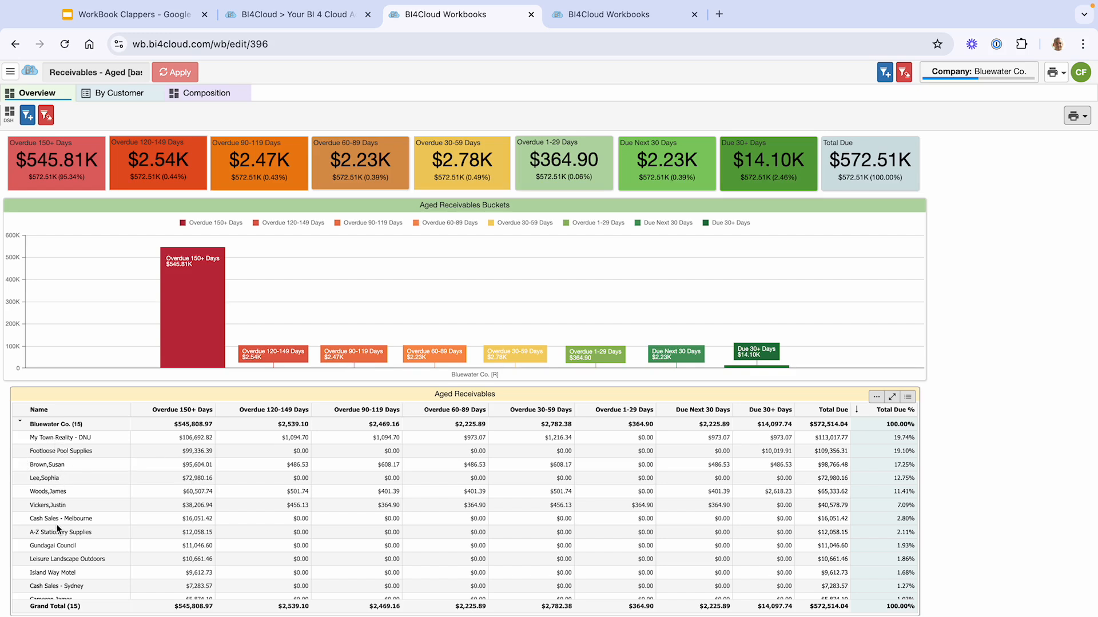
Open the invoice list behind the Aged Receivables table and sort it by customer name in descending order.
{"action": "left_click", "coordinate": [877, 398]}
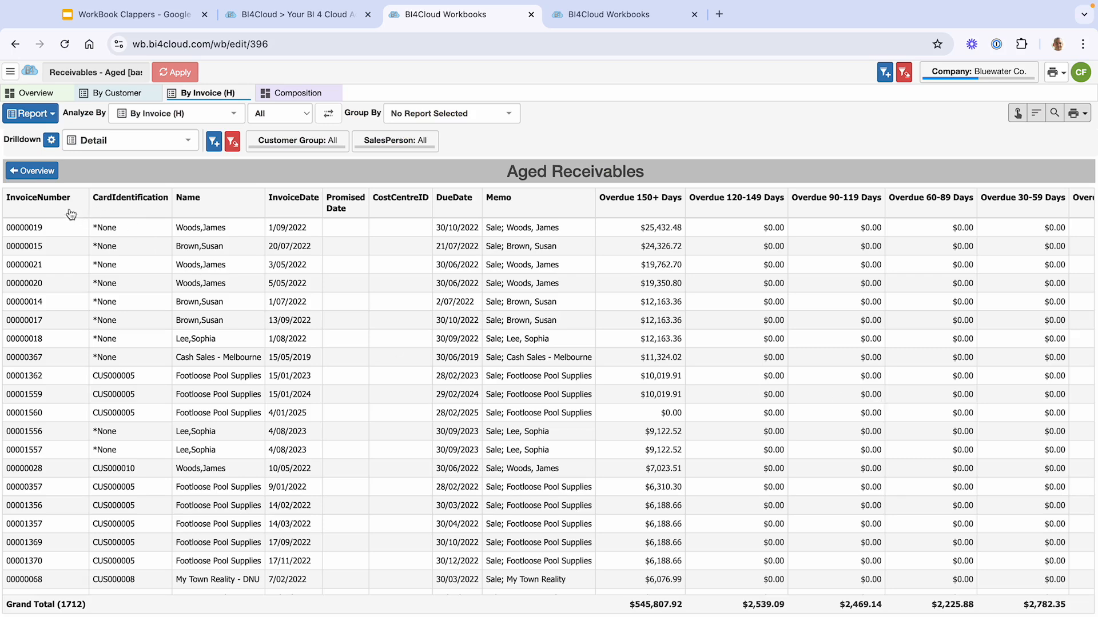
{"action": "scroll", "coordinate": [247, 389], "scroll_direction": "down", "scroll_amount": 1}
{"action": "scroll", "coordinate": [247, 389], "scroll_direction": "down", "scroll_amount": 3}
{"action": "scroll", "coordinate": [246, 389], "scroll_direction": "up", "scroll_amount": 4}
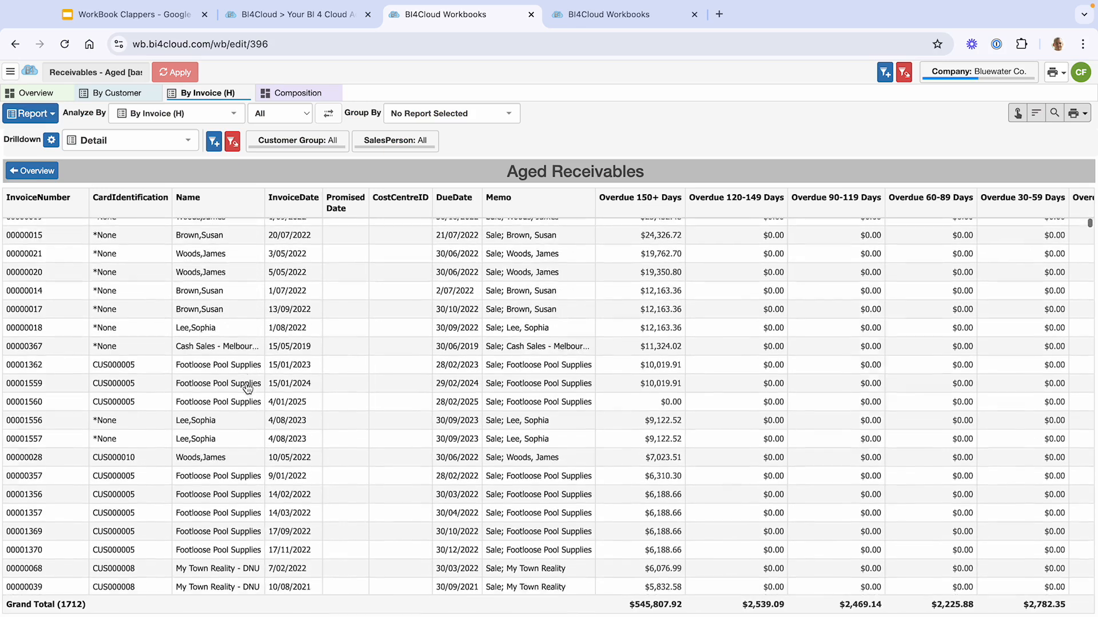
{"action": "left_click", "coordinate": [192, 200]}
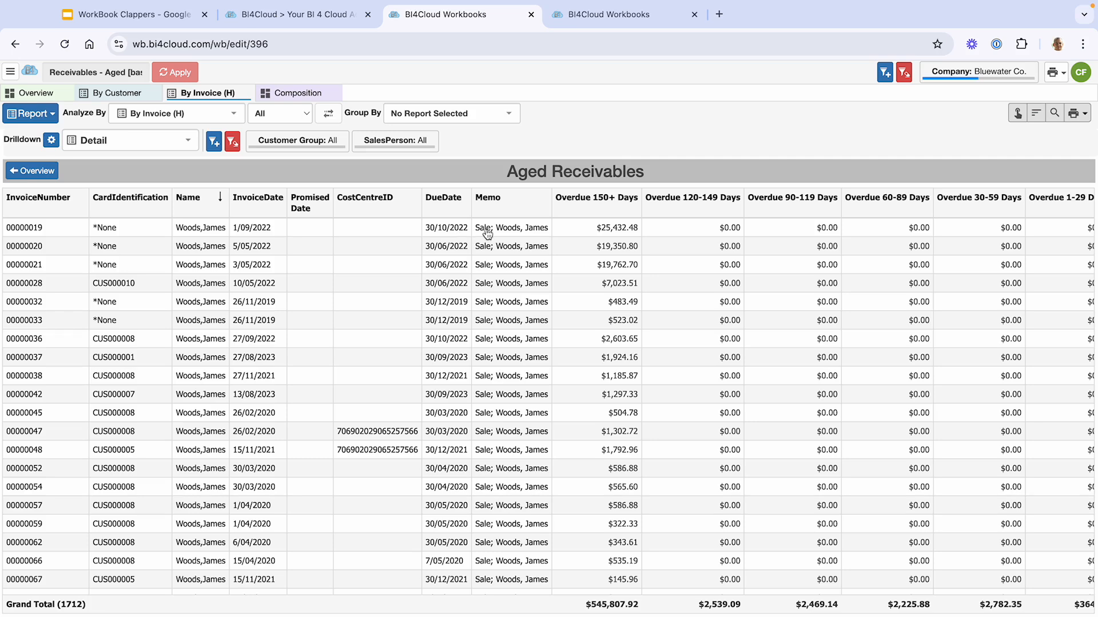
Drill down into the first sorted invoice's detail, and go back to the Overview without changing the drilldown reports.
{"action": "double_click", "coordinate": [468, 232]}
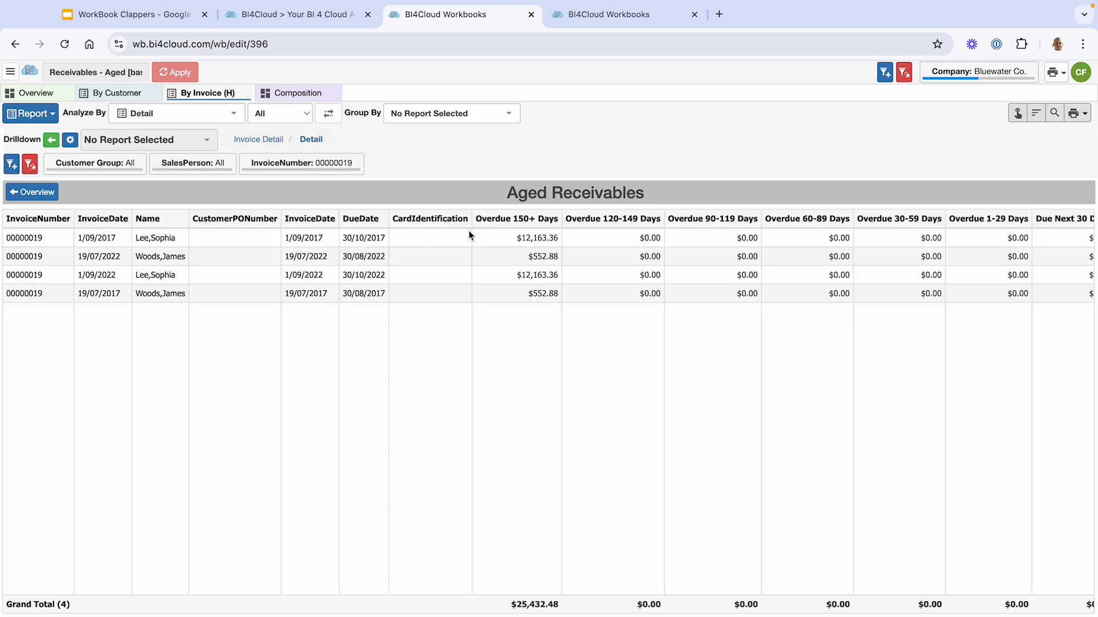
{"action": "left_click", "coordinate": [51, 140]}
{"action": "left_click", "coordinate": [52, 140]}
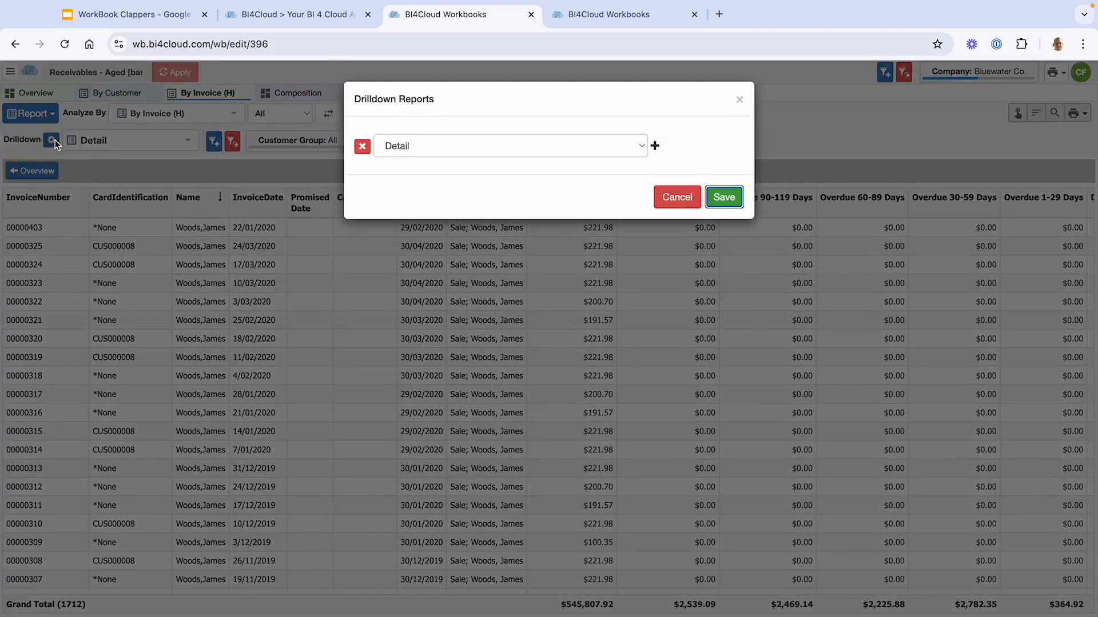
{"action": "left_click", "coordinate": [677, 198]}
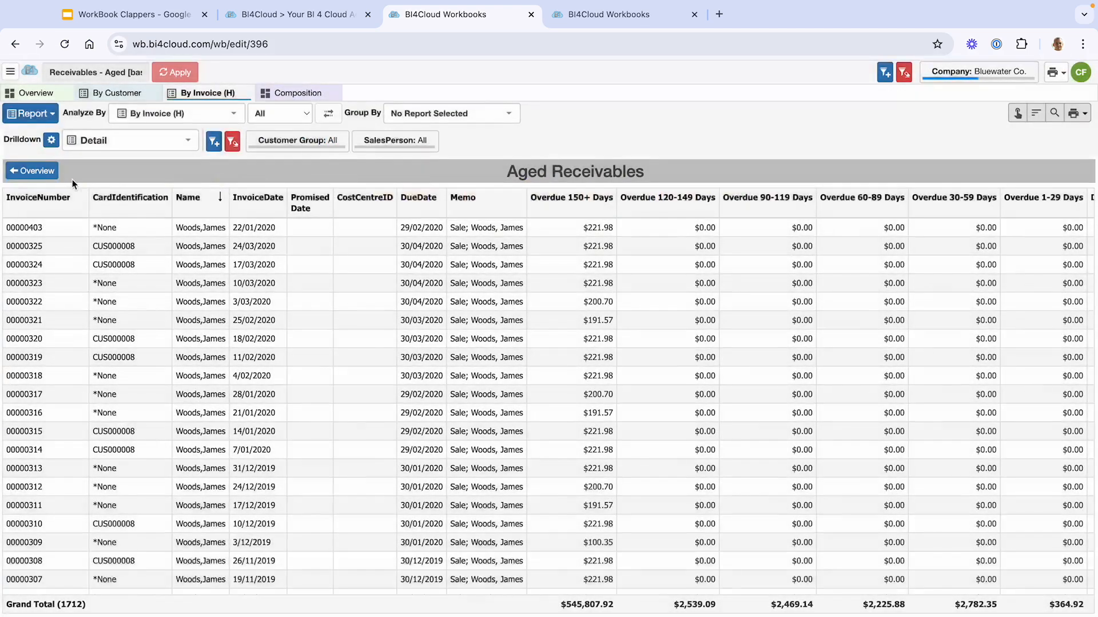
{"action": "left_click", "coordinate": [44, 170]}
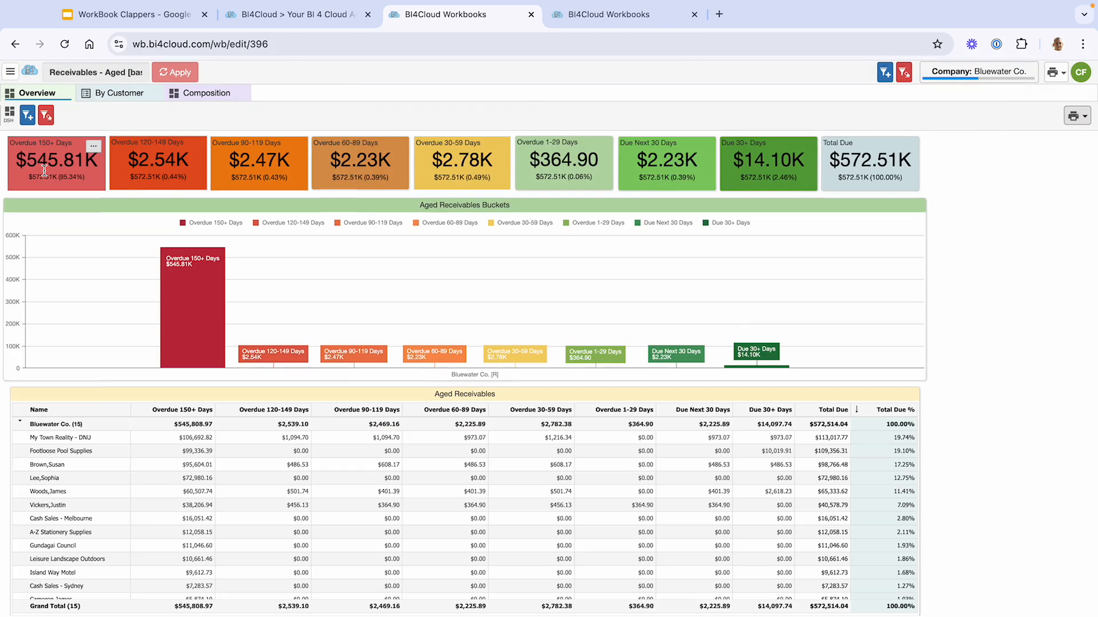
Review the By Customer report and the Composition treemap of the top 10 customers, and return to By Customer.
{"action": "left_click", "coordinate": [133, 96]}
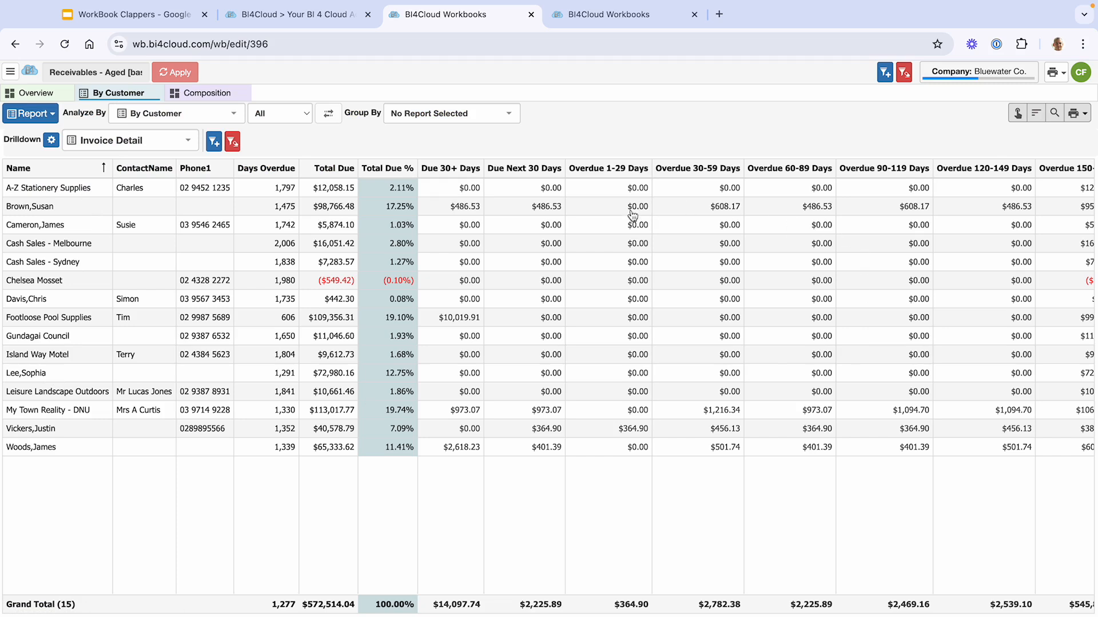
{"action": "left_click", "coordinate": [206, 94]}
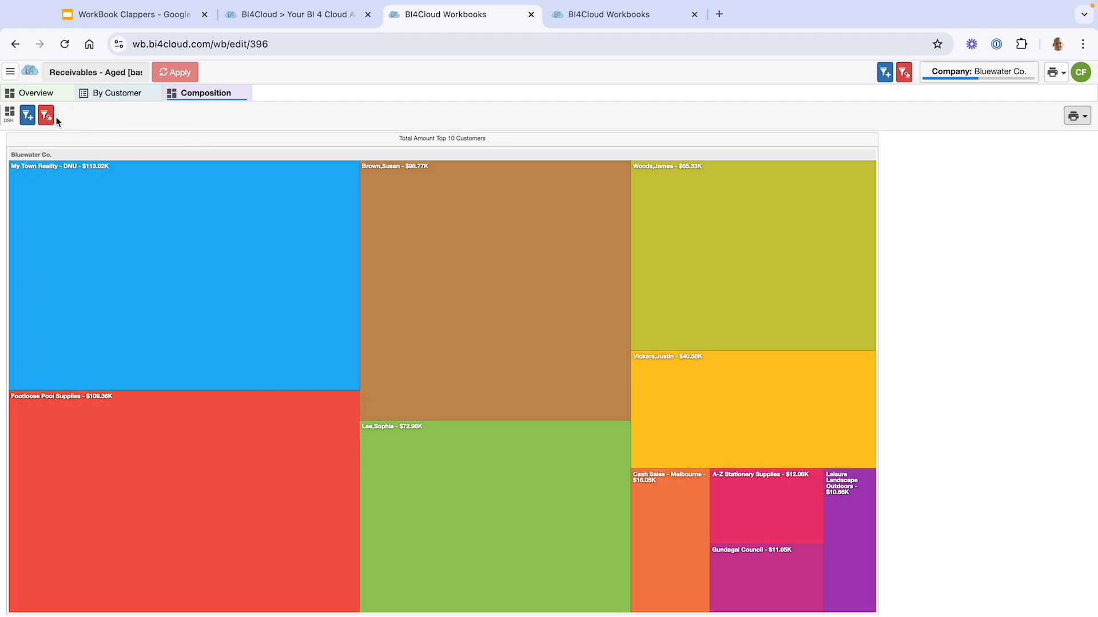
{"action": "left_click", "coordinate": [123, 96]}
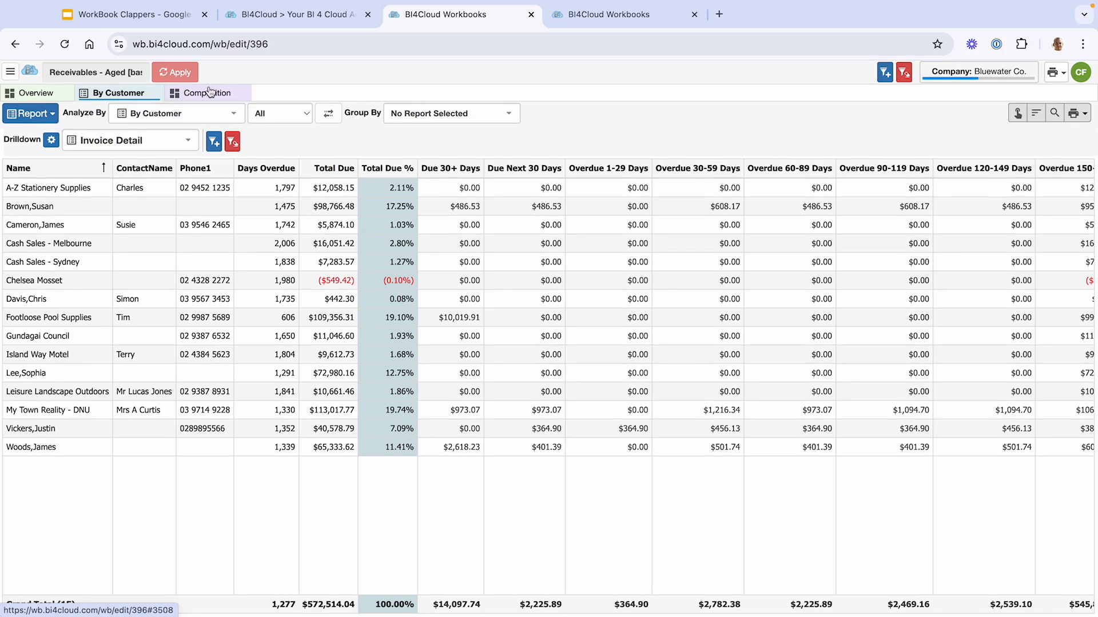
Search the grouping reports for "sales" and group the By Customer report by SalesPerson.
{"action": "left_click", "coordinate": [503, 115]}
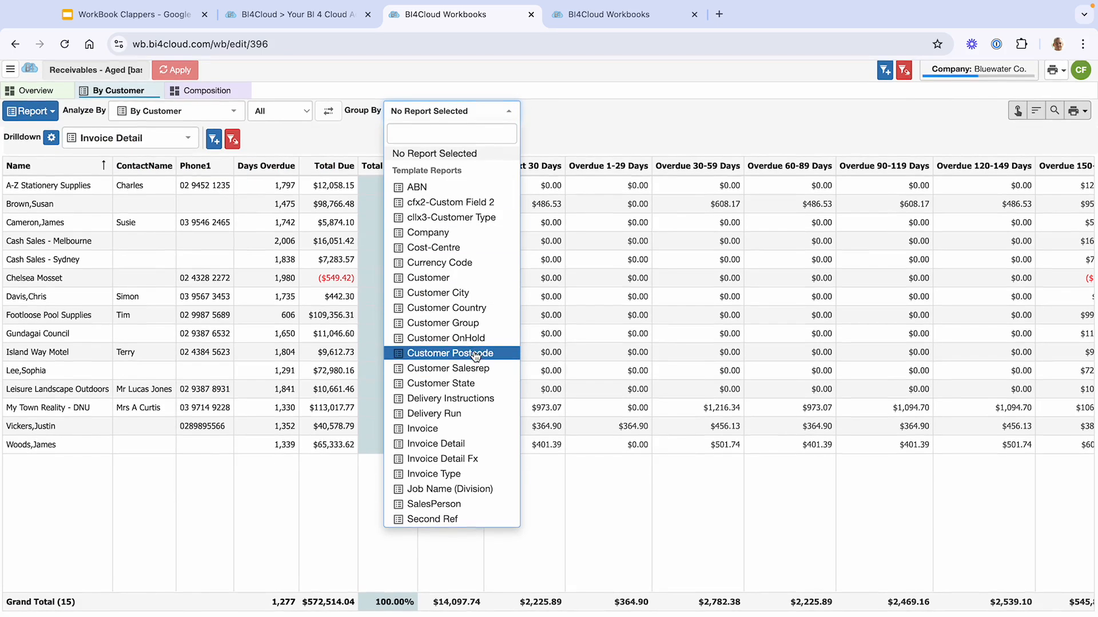
{"action": "left_click", "coordinate": [451, 132]}
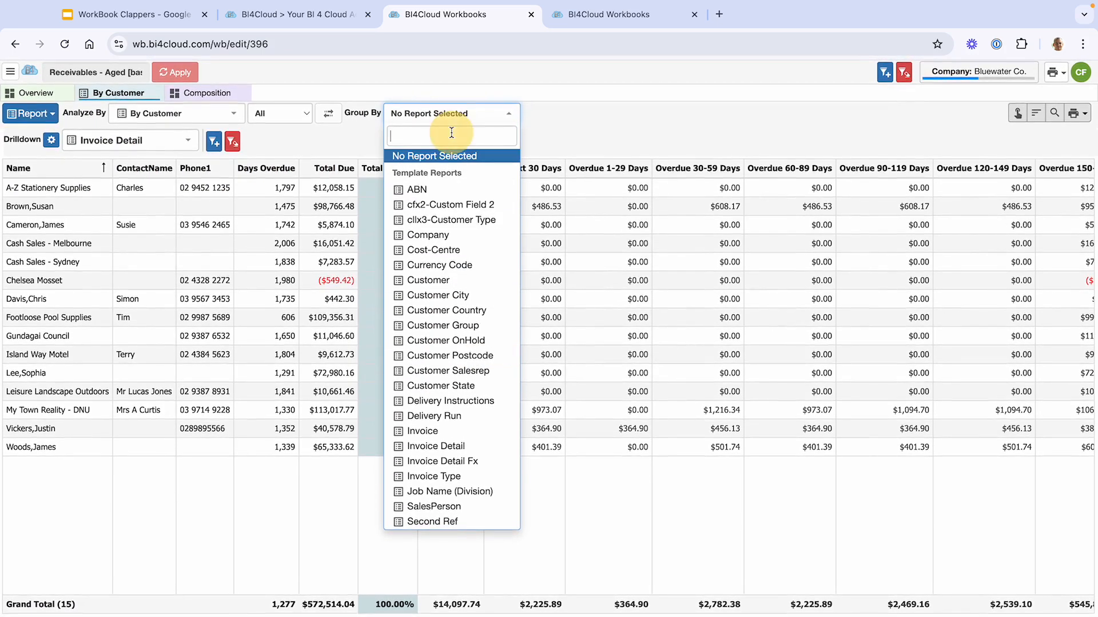
{"action": "type", "text": "sales"}
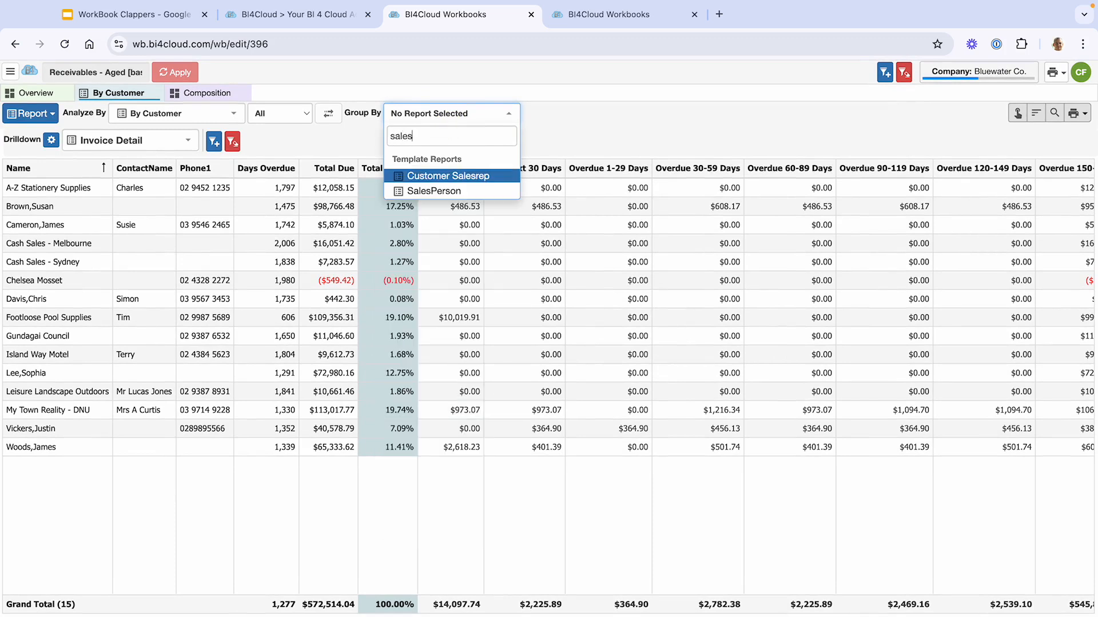
{"action": "left_click", "coordinate": [424, 192]}
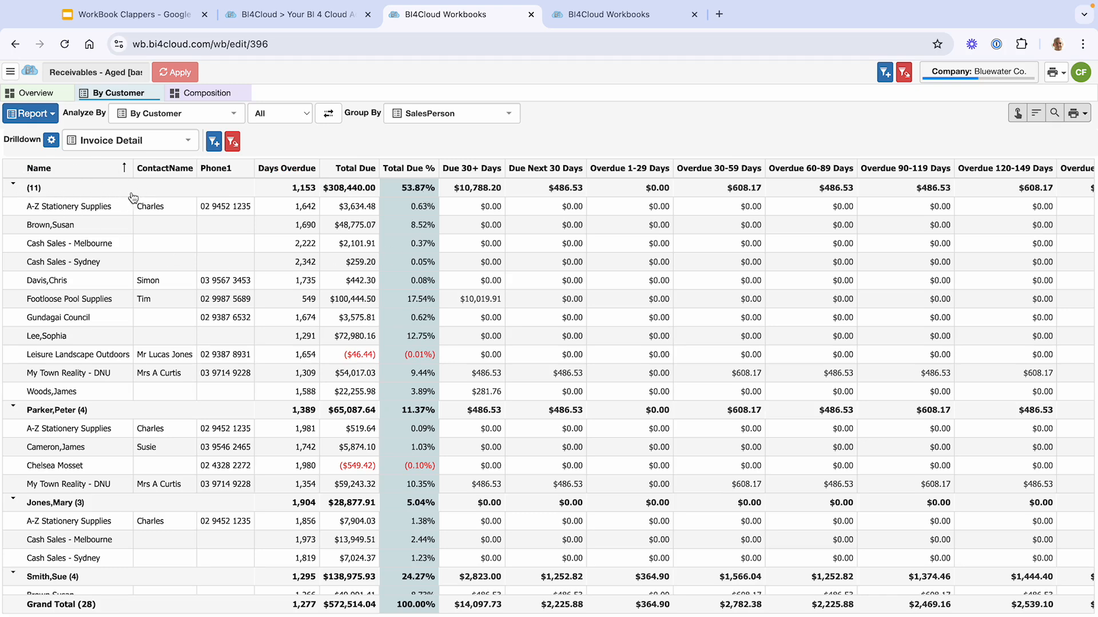
Look through the salesperson groups in the By Customer report, and collapse and expand individual groups.
{"action": "scroll", "coordinate": [157, 266], "scroll_direction": "down", "scroll_amount": 1}
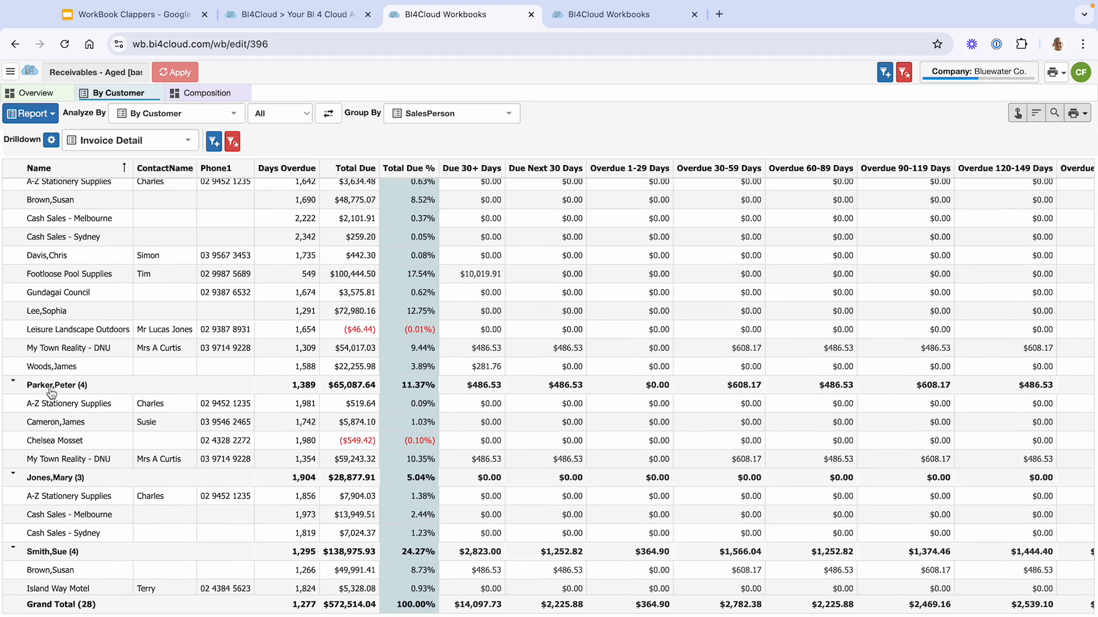
{"action": "scroll", "coordinate": [287, 404], "scroll_direction": "down", "scroll_amount": 1}
{"action": "scroll", "coordinate": [263, 406], "scroll_direction": "down", "scroll_amount": 2}
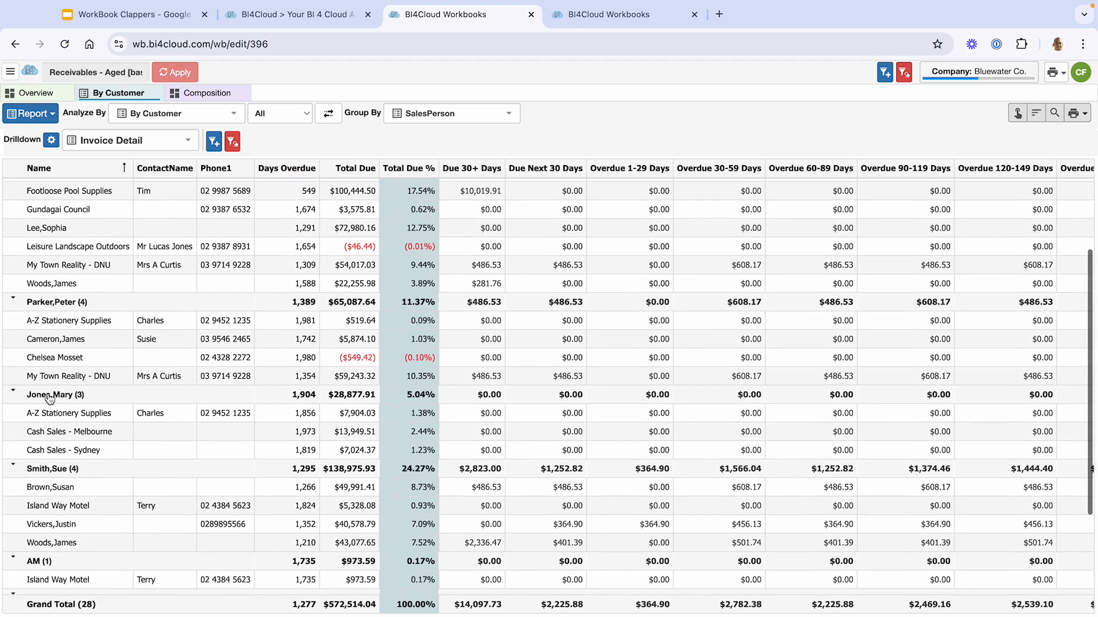
{"action": "scroll", "coordinate": [135, 414], "scroll_direction": "down", "scroll_amount": 2}
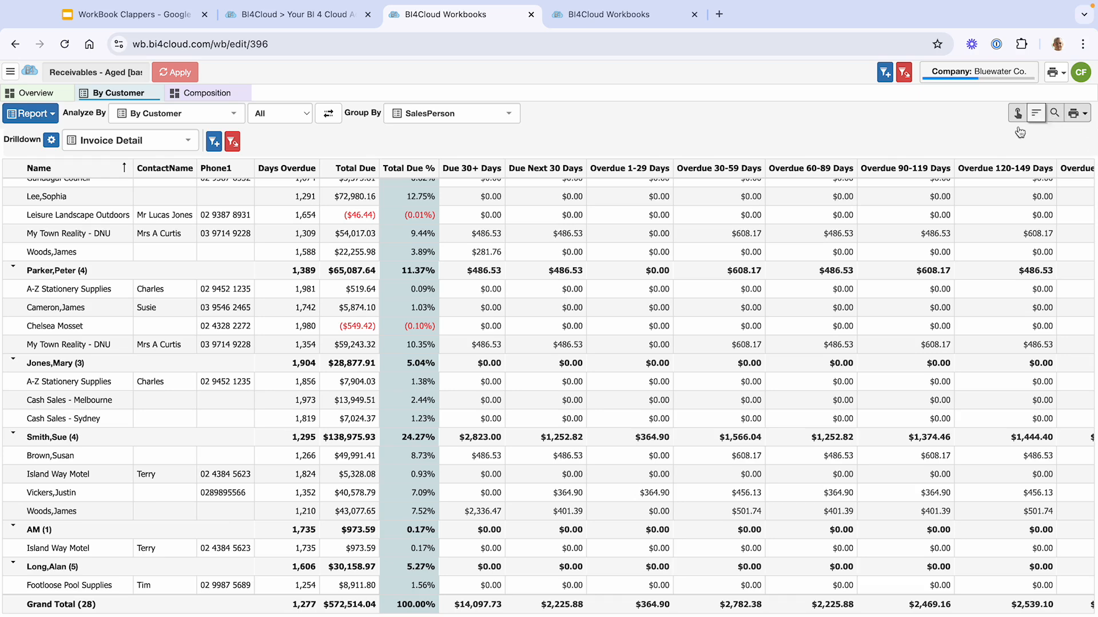
{"action": "left_click", "coordinate": [14, 271]}
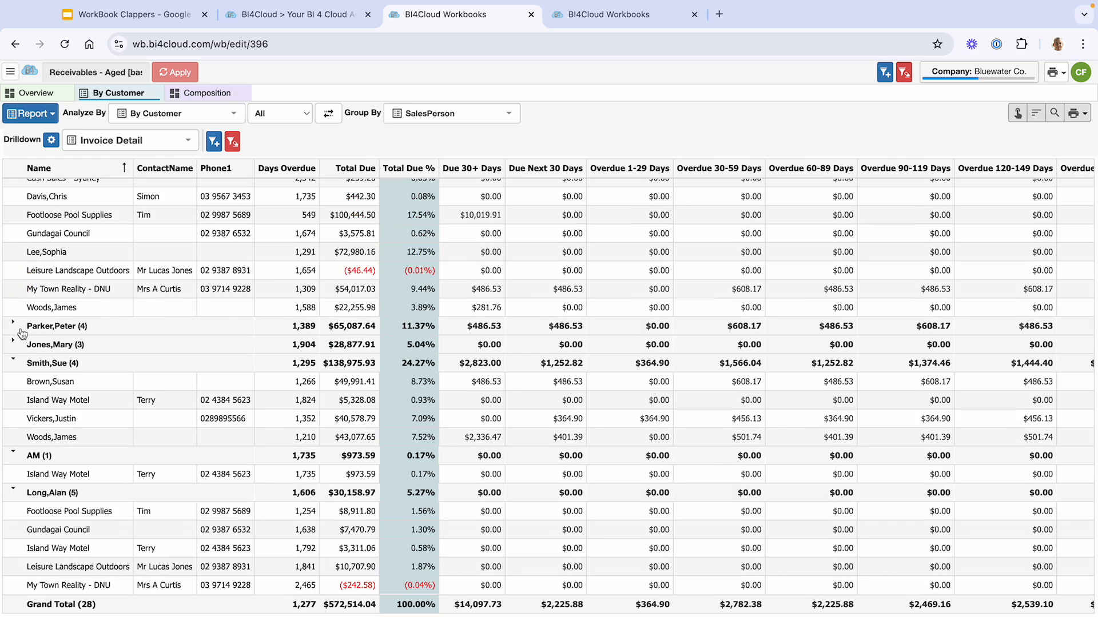
{"action": "left_click", "coordinate": [14, 325]}
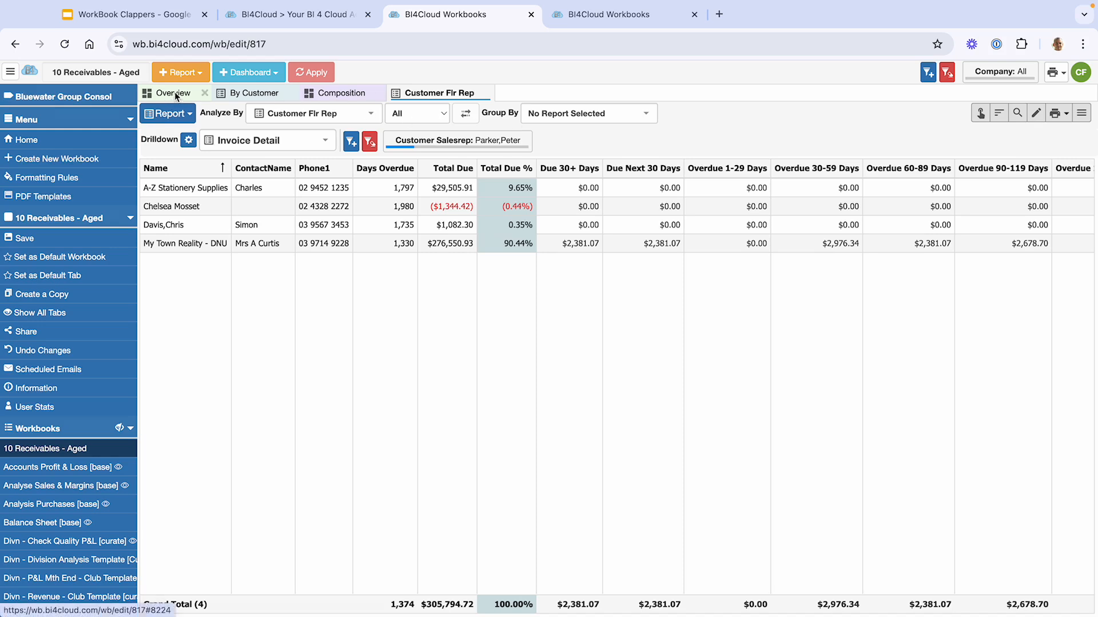
Add a new report tab from the By Customer tab template and save the workbook.
{"action": "left_click", "coordinate": [190, 76]}
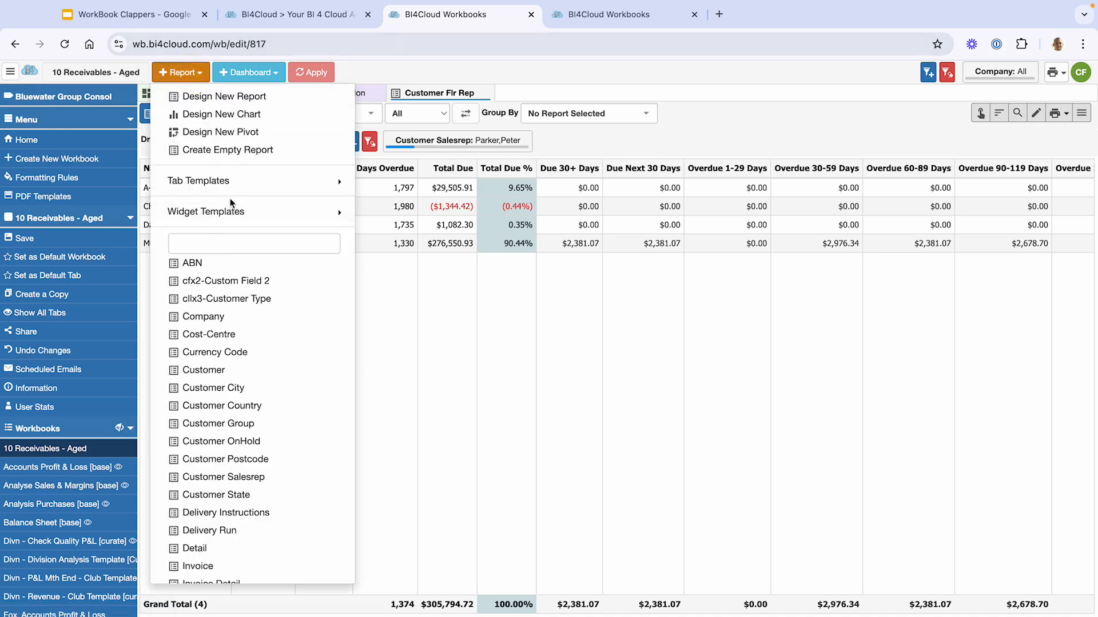
{"action": "mouse_move", "coordinate": [237, 183]}
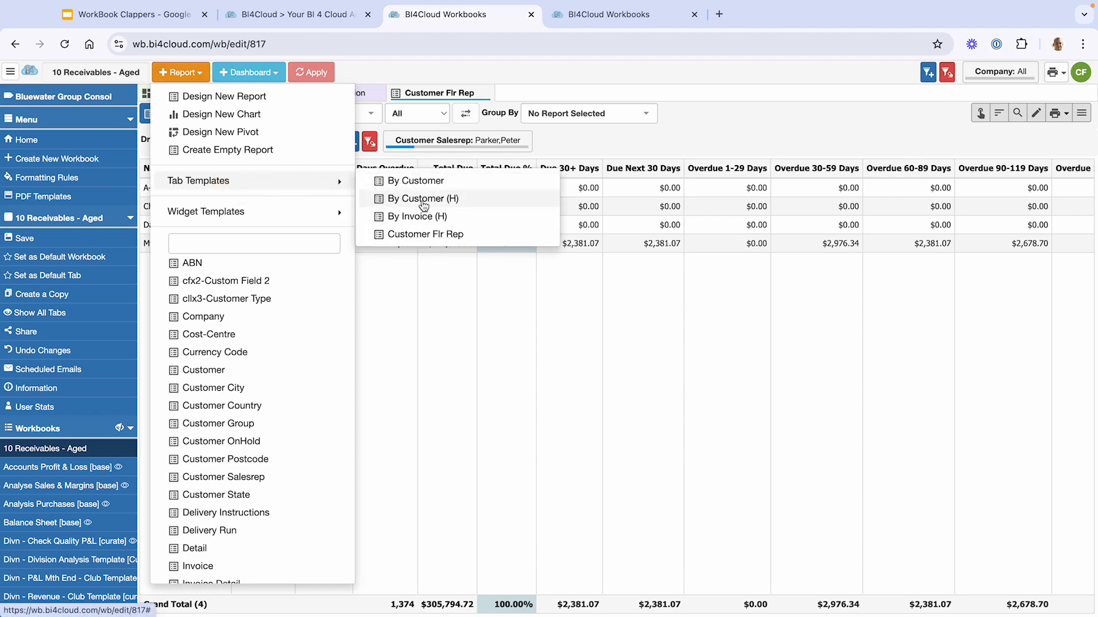
{"action": "left_click", "coordinate": [415, 181]}
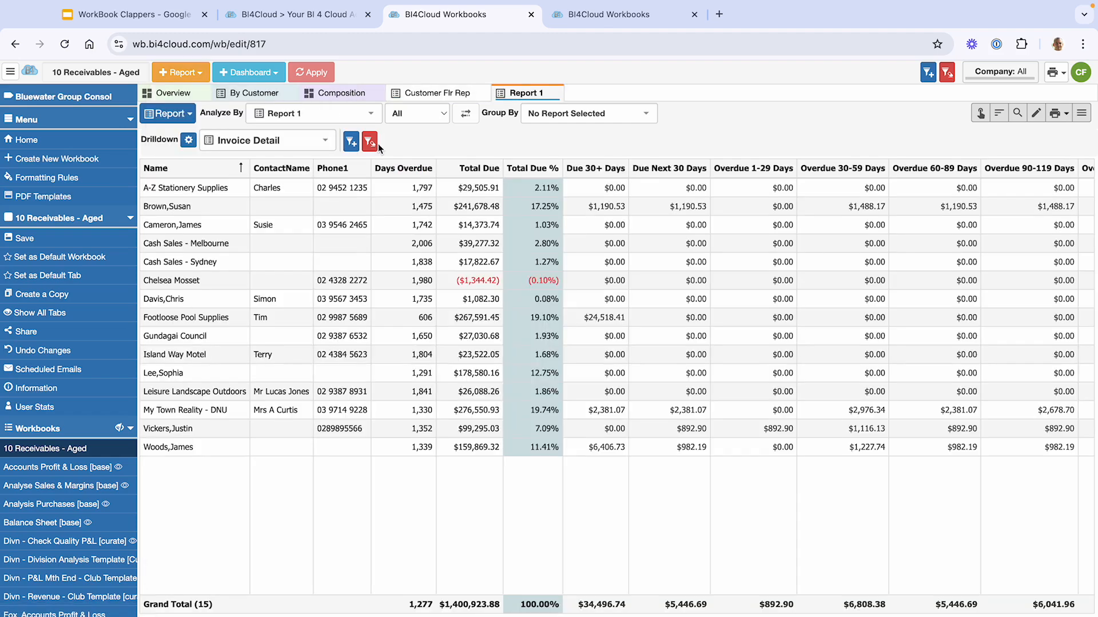
{"action": "left_click", "coordinate": [27, 243]}
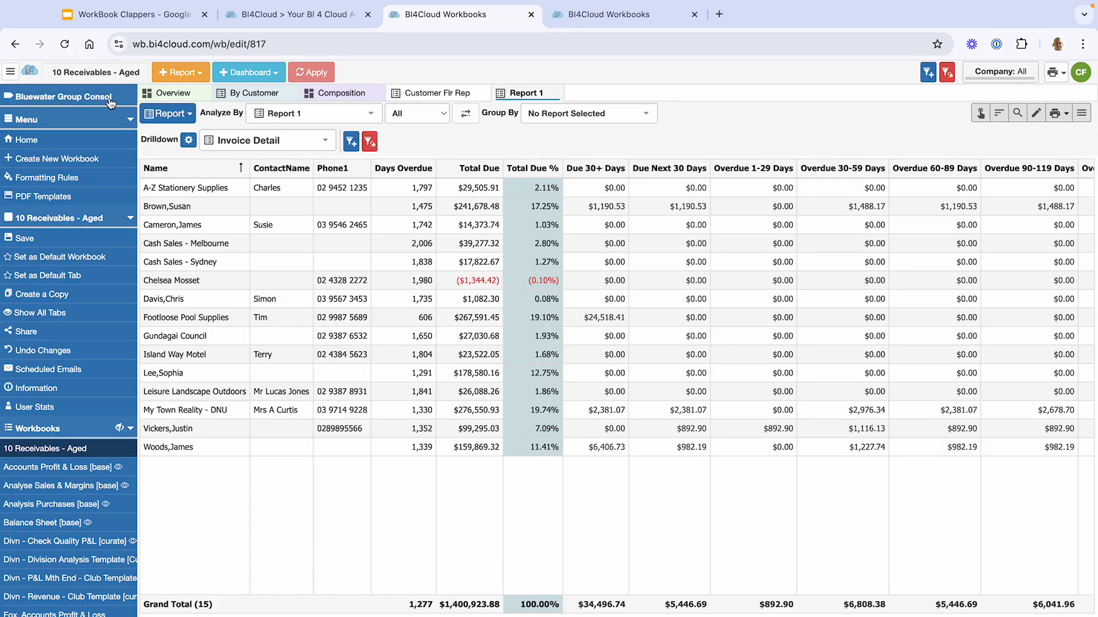
Switch the company to Inter Promotions and group the new customer report by Event - Customer.
{"action": "left_click", "coordinate": [110, 102]}
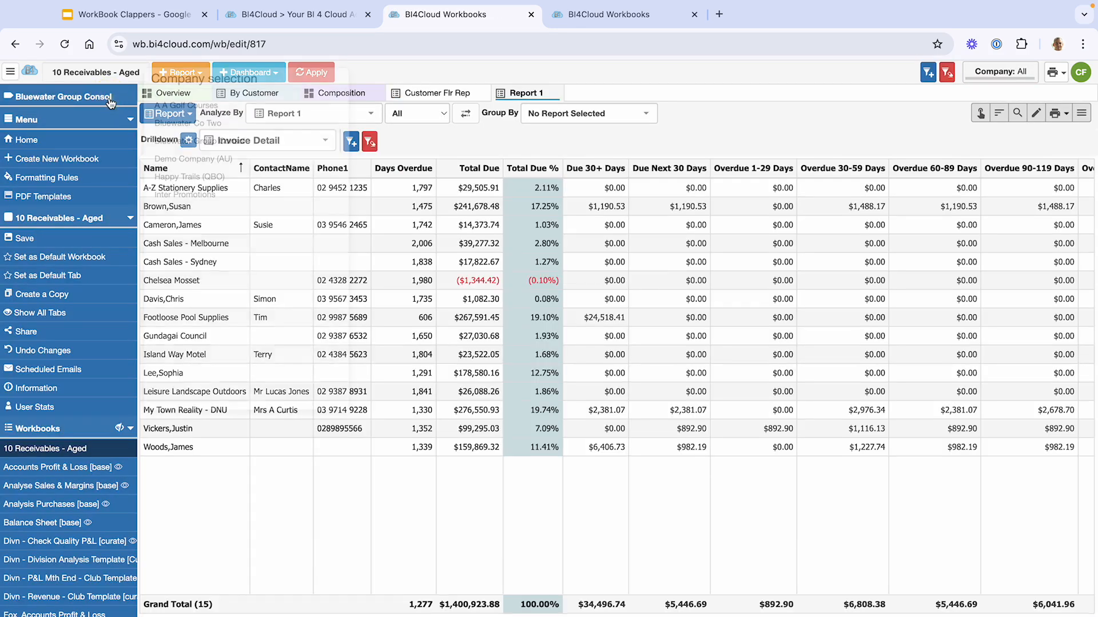
{"action": "left_click", "coordinate": [190, 198]}
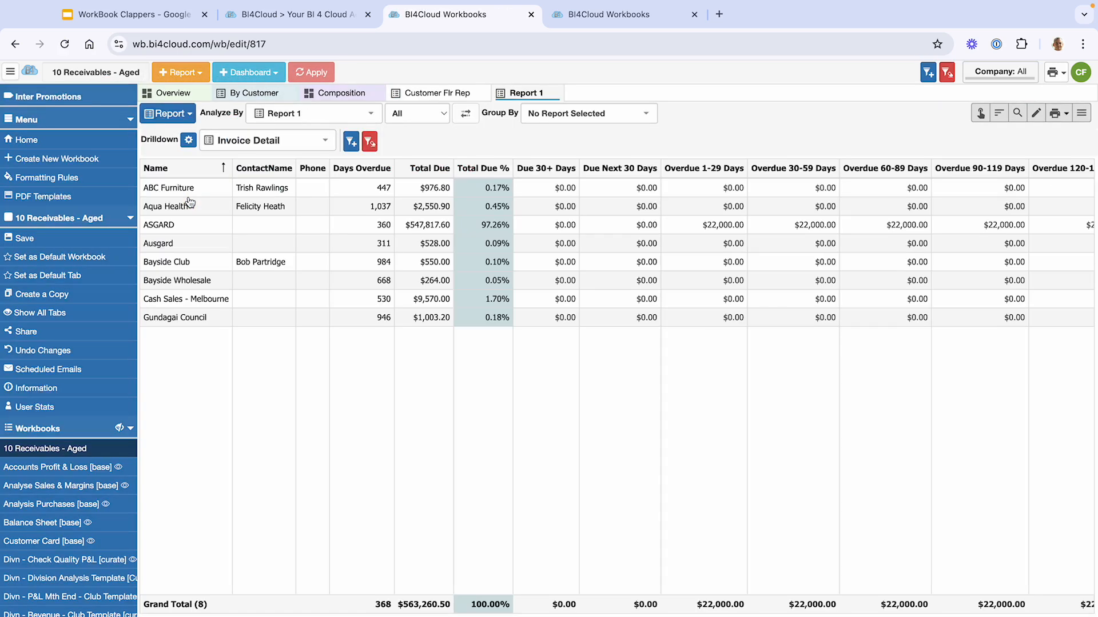
{"action": "left_click", "coordinate": [554, 114]}
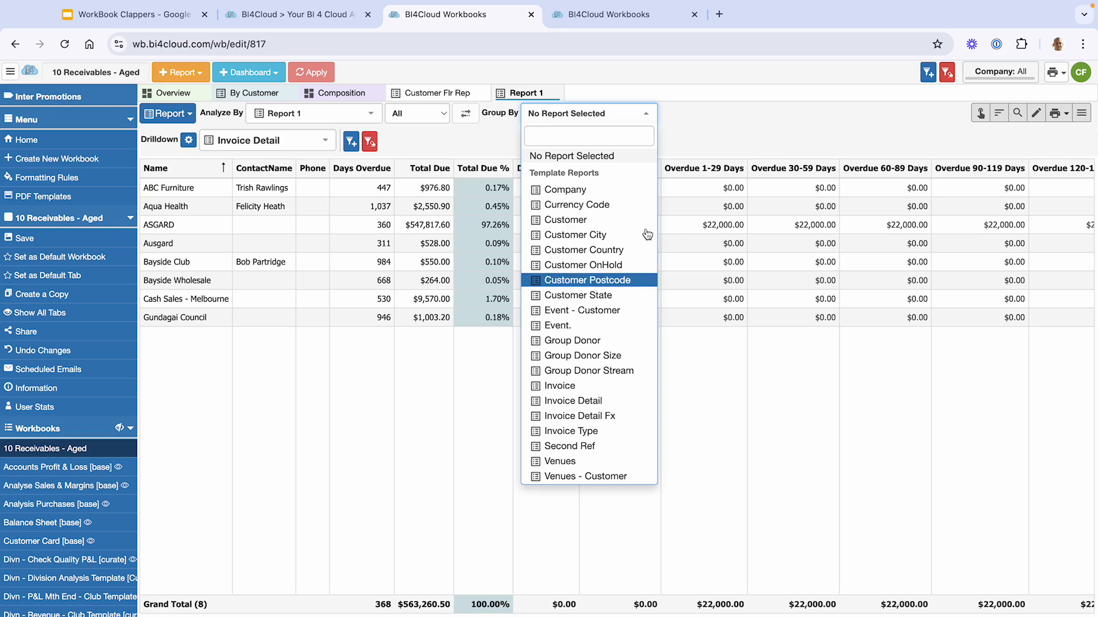
{"action": "left_click", "coordinate": [584, 310]}
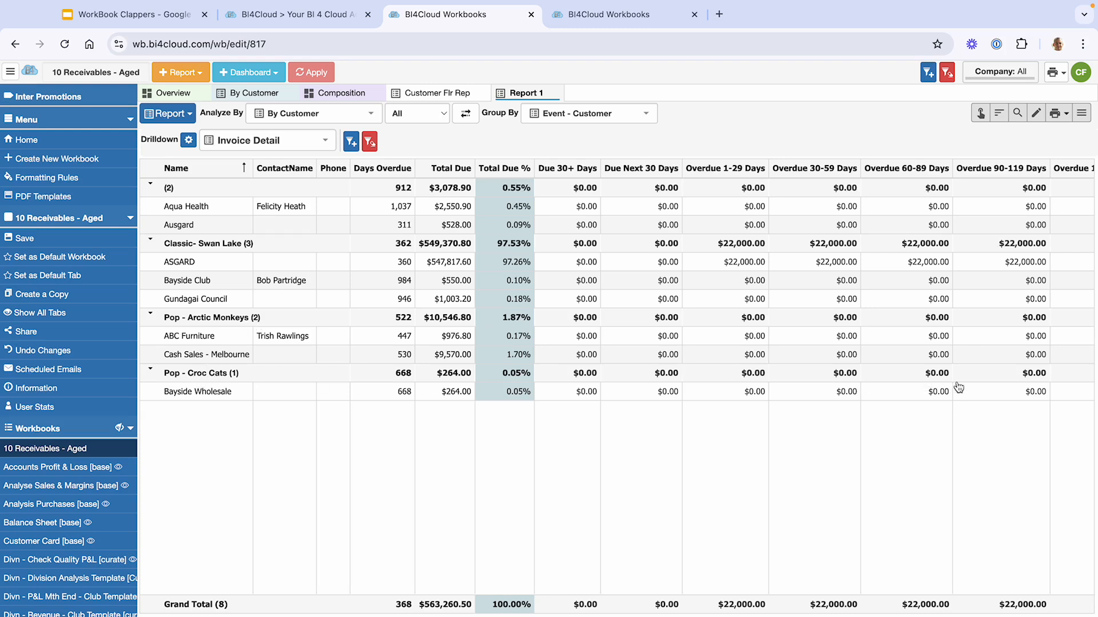
Hide the navigation sidebar and remove the report's grouping by choosing No Report Selected.
{"action": "left_click", "coordinate": [10, 73]}
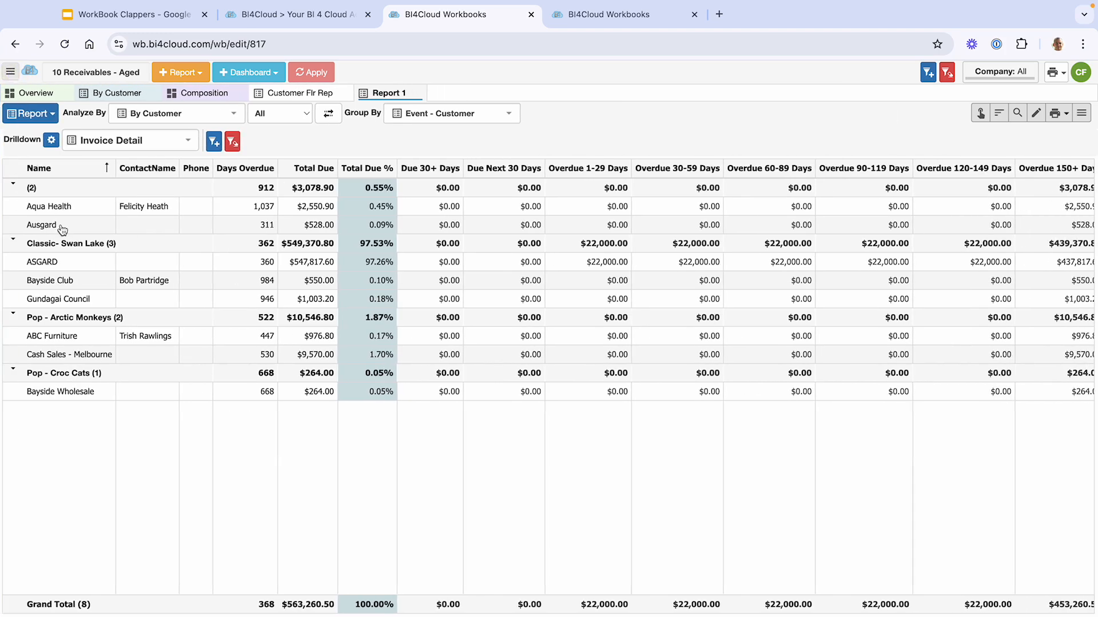
{"action": "left_click", "coordinate": [470, 115]}
{"action": "left_click", "coordinate": [458, 156]}
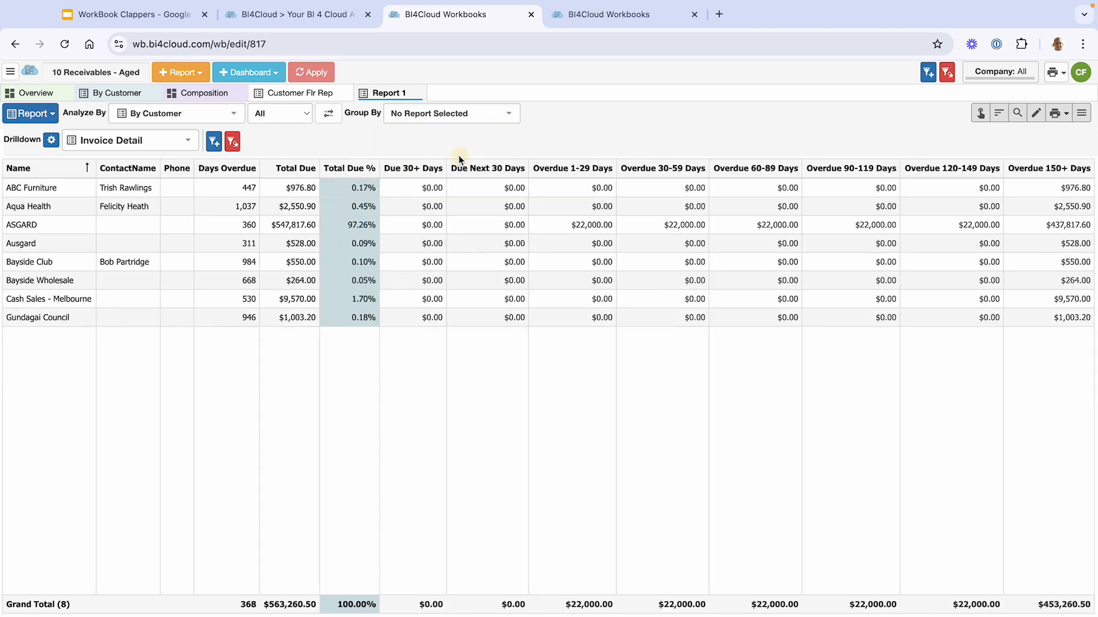
Search the available filters for "even" and add the Event filter to the report.
{"action": "left_click", "coordinate": [214, 142]}
{"action": "left_click", "coordinate": [263, 169]}
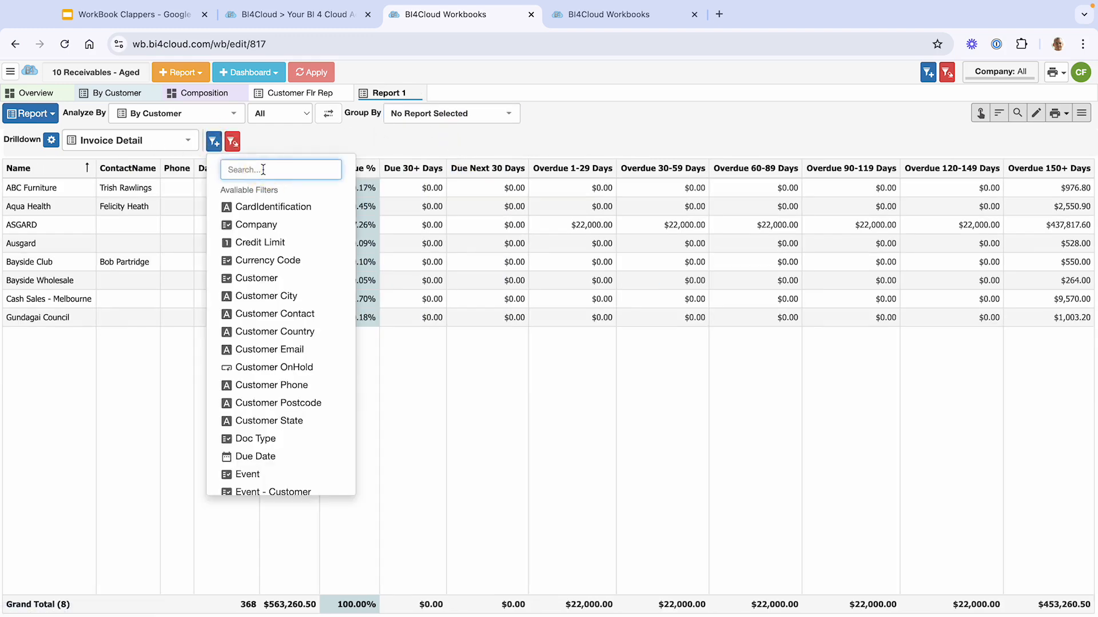
{"action": "type", "text": "even"}
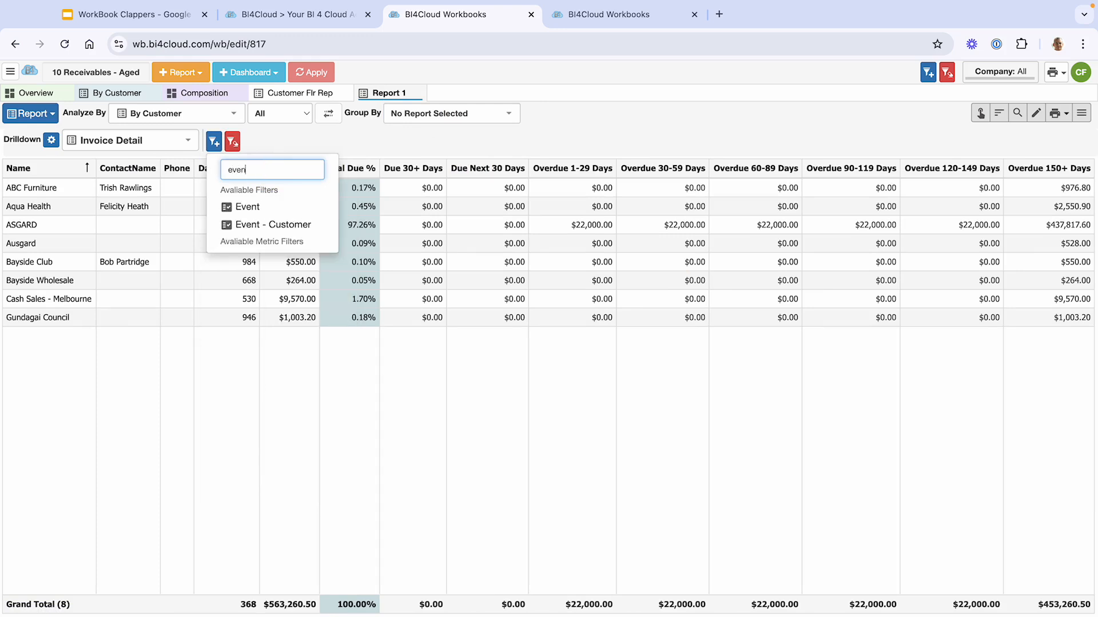
{"action": "left_click", "coordinate": [249, 206]}
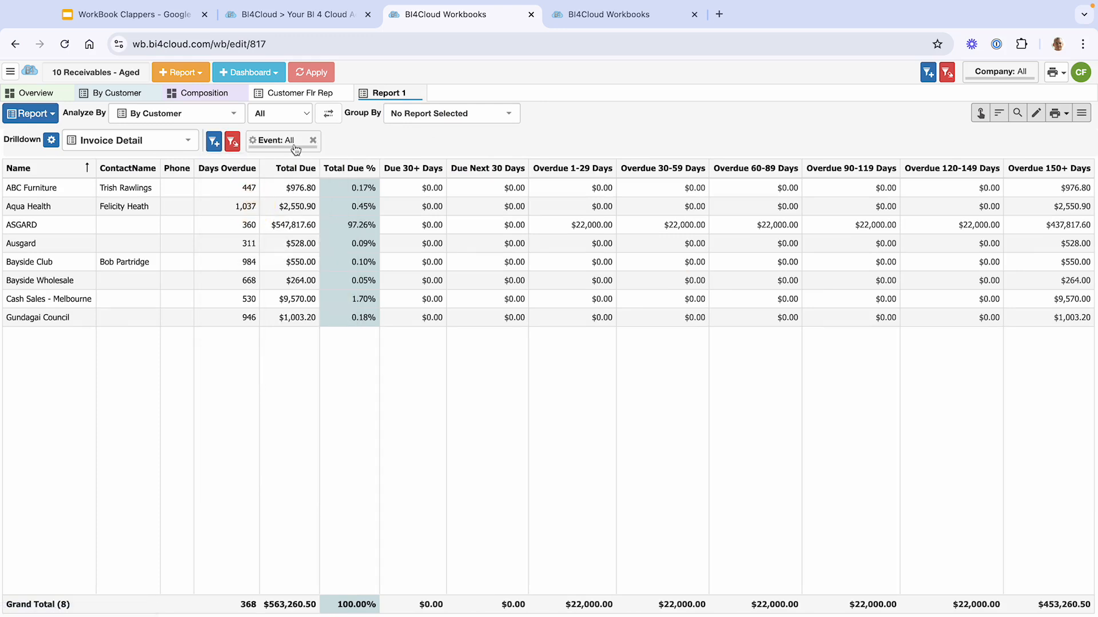
Select Pop - Arctic Monkeys, Pop - Croc Cats, Pop - Santana, Carlos and Pop:Elton John in the Event filter and apply it.
{"action": "left_click", "coordinate": [277, 143]}
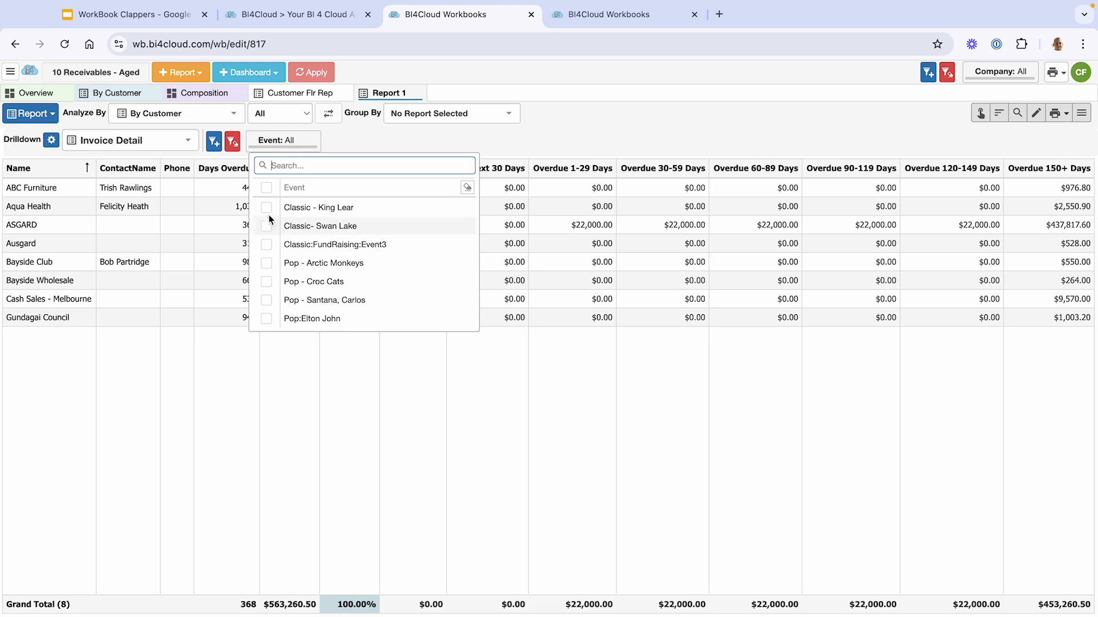
{"action": "left_click", "coordinate": [267, 265]}
{"action": "left_click", "coordinate": [267, 319]}
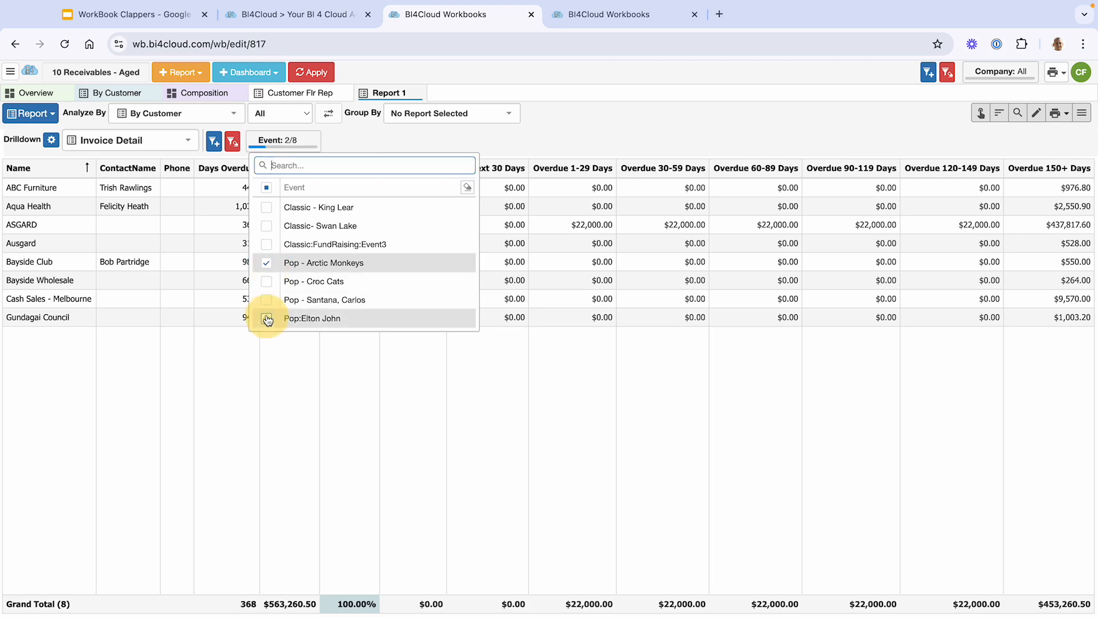
{"action": "left_click", "coordinate": [267, 282]}
{"action": "left_click", "coordinate": [266, 300]}
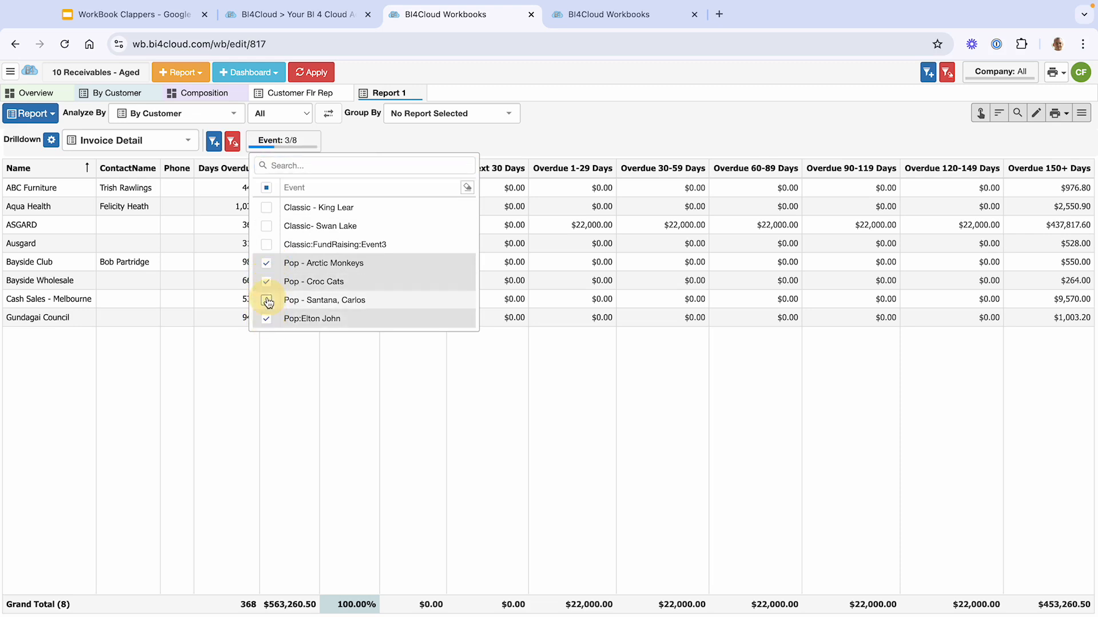
{"action": "left_click", "coordinate": [324, 74]}
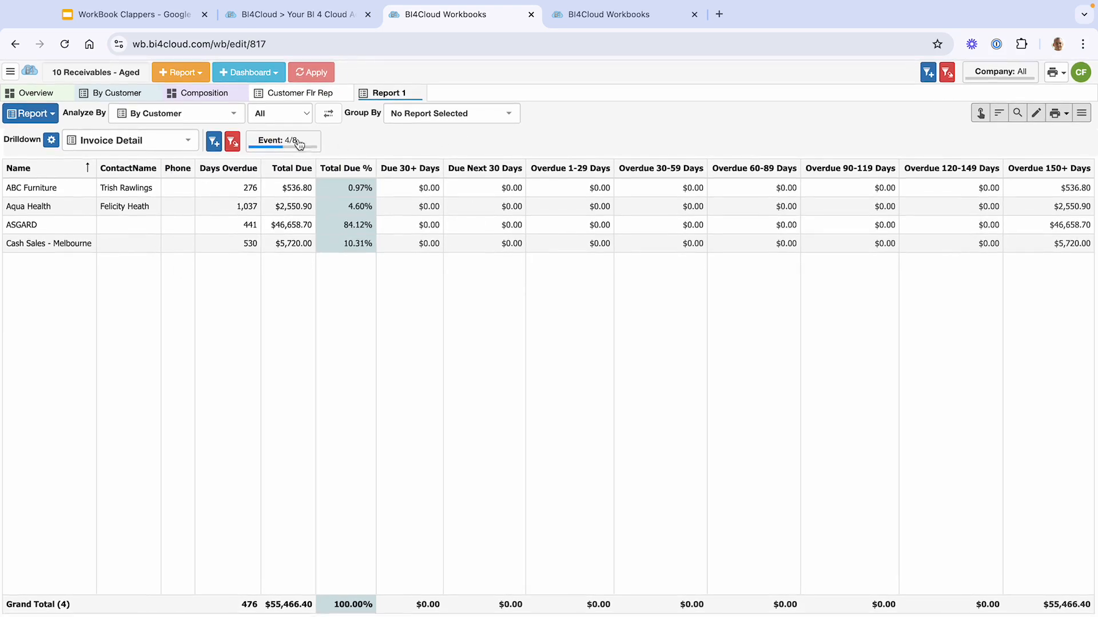
Group the filtered report by Event. and rename its tab "Aged Fltr Event".
{"action": "left_click", "coordinate": [401, 121]}
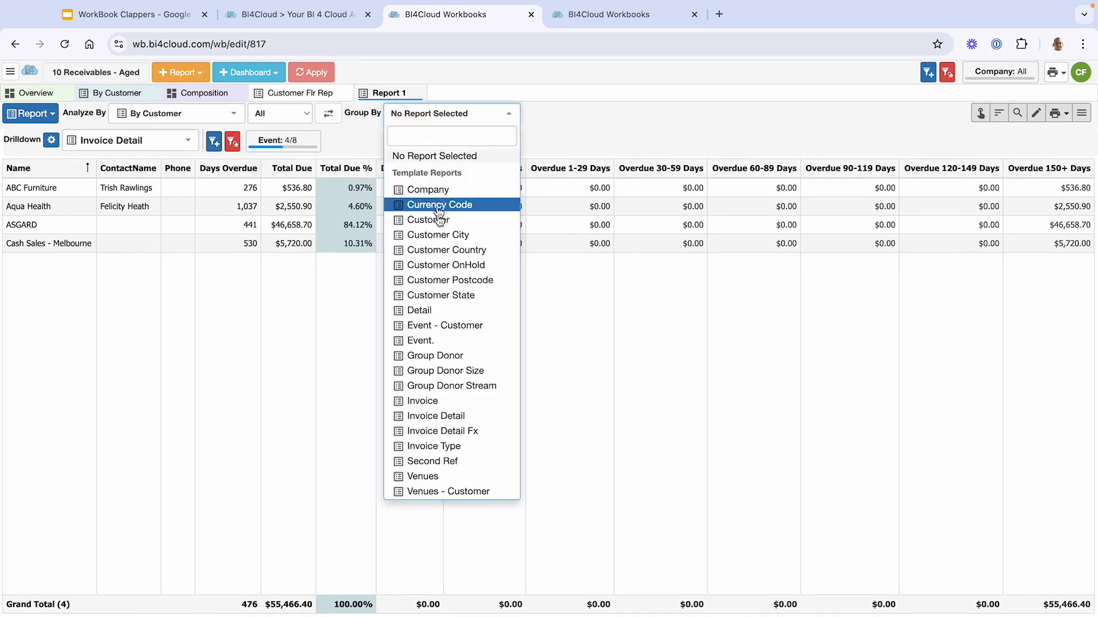
{"action": "left_click", "coordinate": [445, 341]}
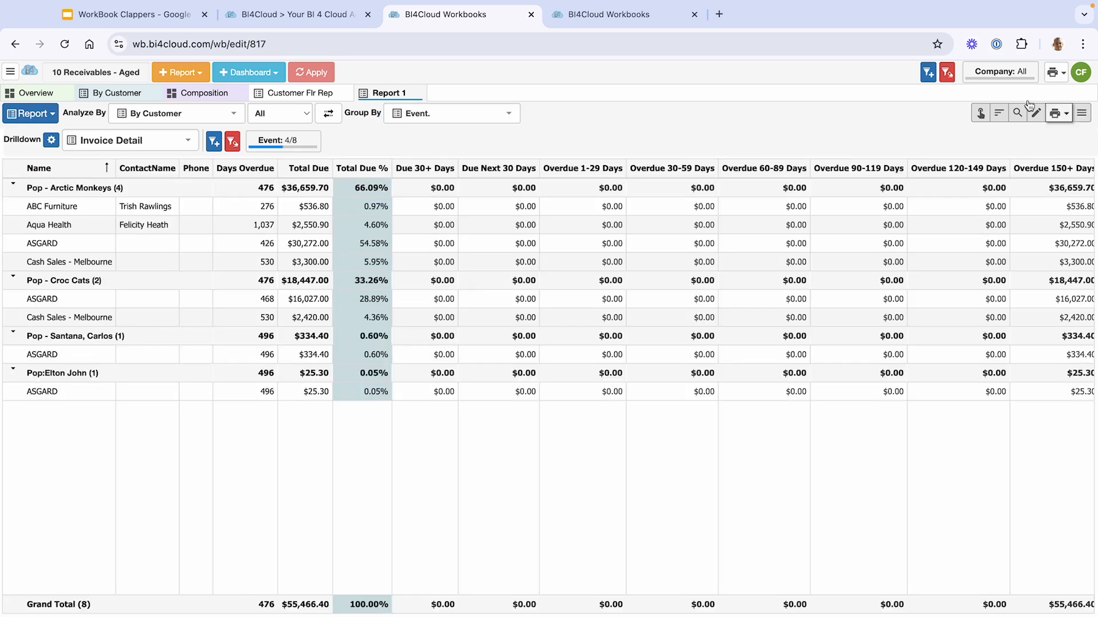
{"action": "right_click", "coordinate": [391, 95]}
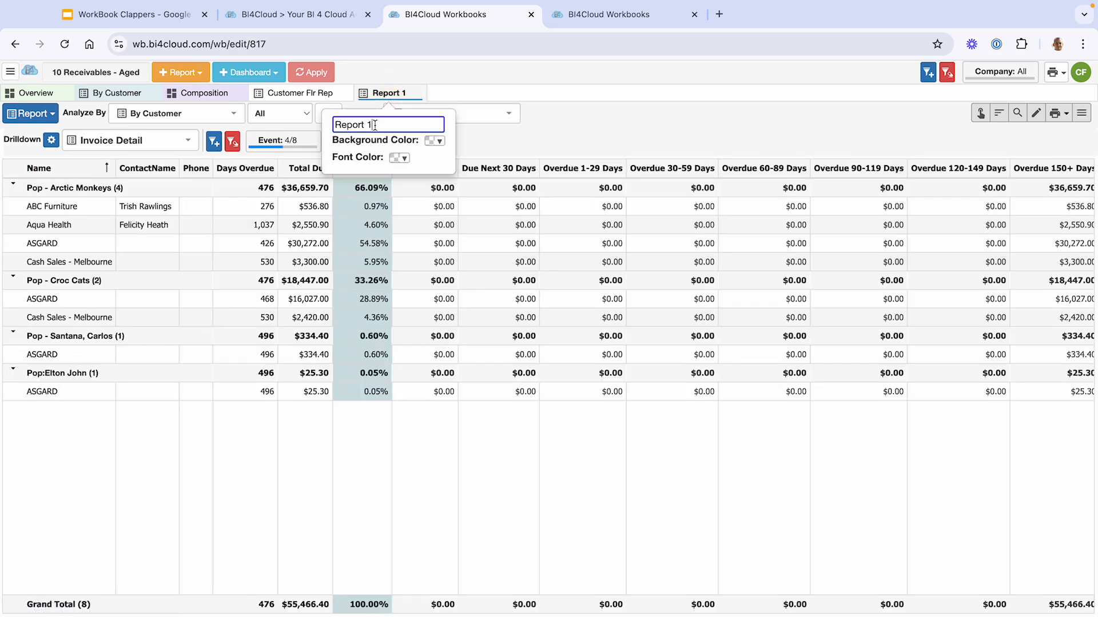
{"action": "left_click_drag", "start_coordinate": [375, 125], "coordinate": [336, 125]}
{"action": "type", "text": "Aged Fltr Event"}
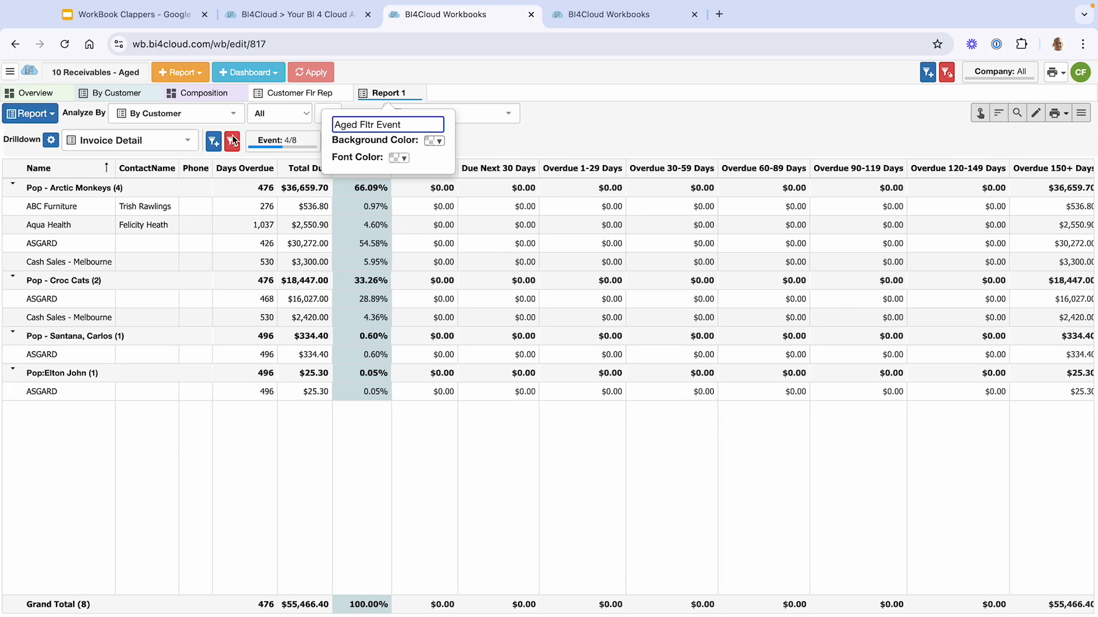
{"action": "left_click", "coordinate": [536, 151]}
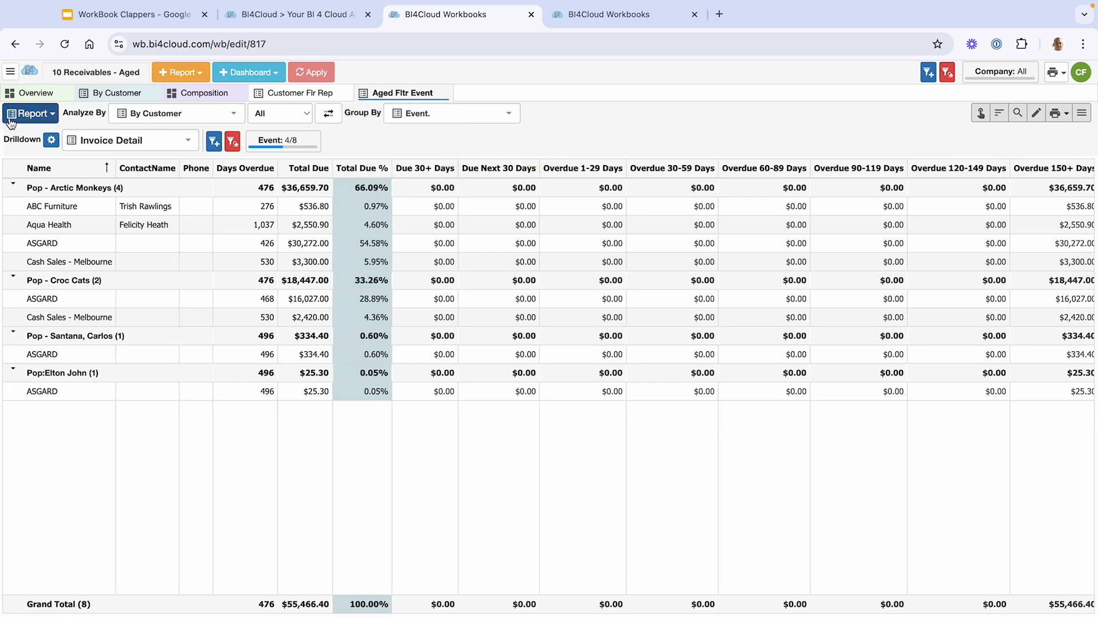
Show the navigation sidebar again, save the workbook and go back to the Overview dashboard.
{"action": "left_click", "coordinate": [11, 72]}
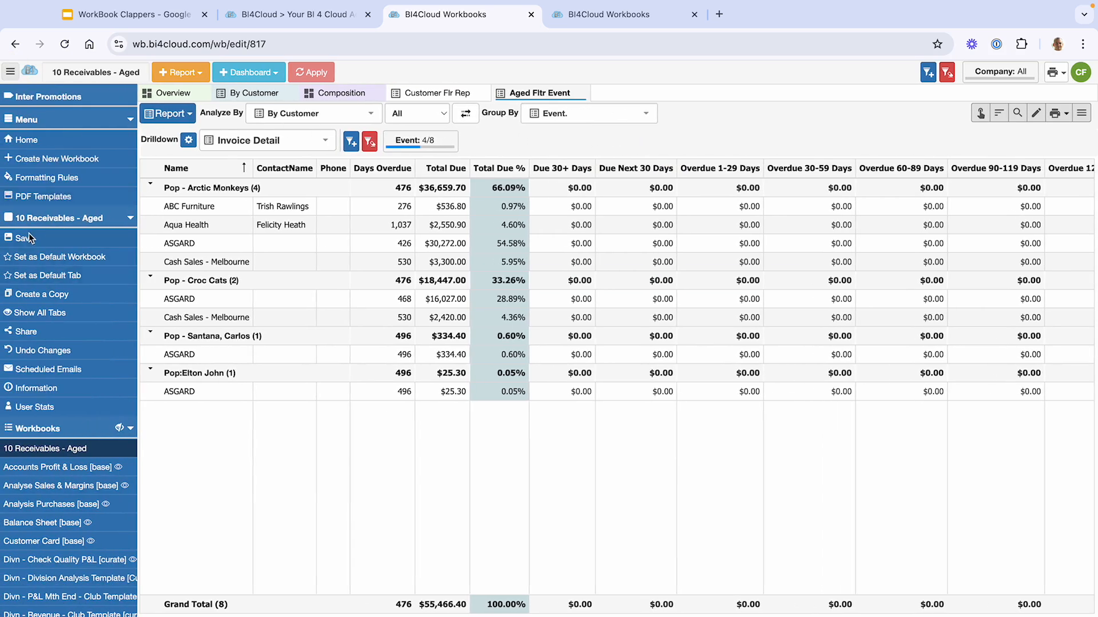
{"action": "left_click", "coordinate": [24, 240]}
{"action": "left_click", "coordinate": [190, 97]}
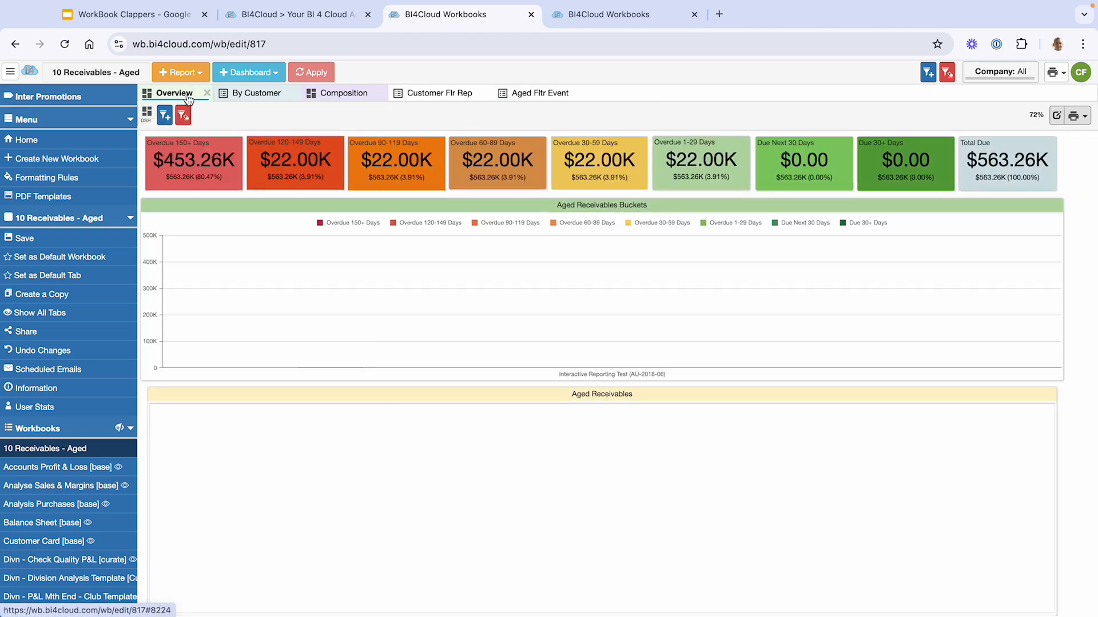